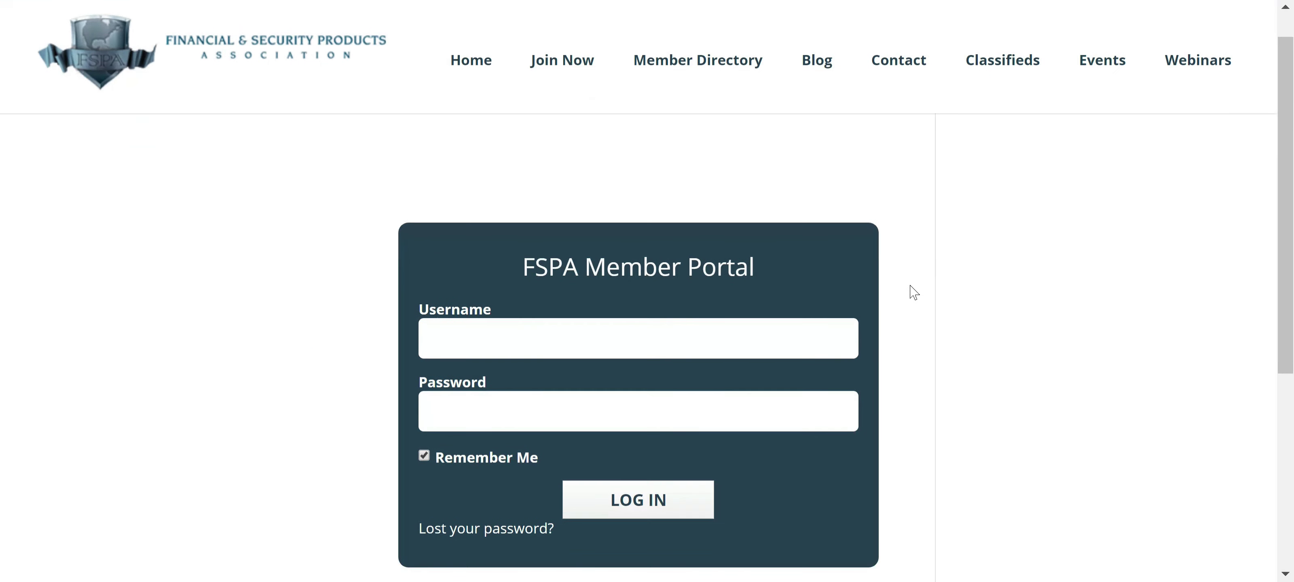
scroll(915, 292, "down", 1)
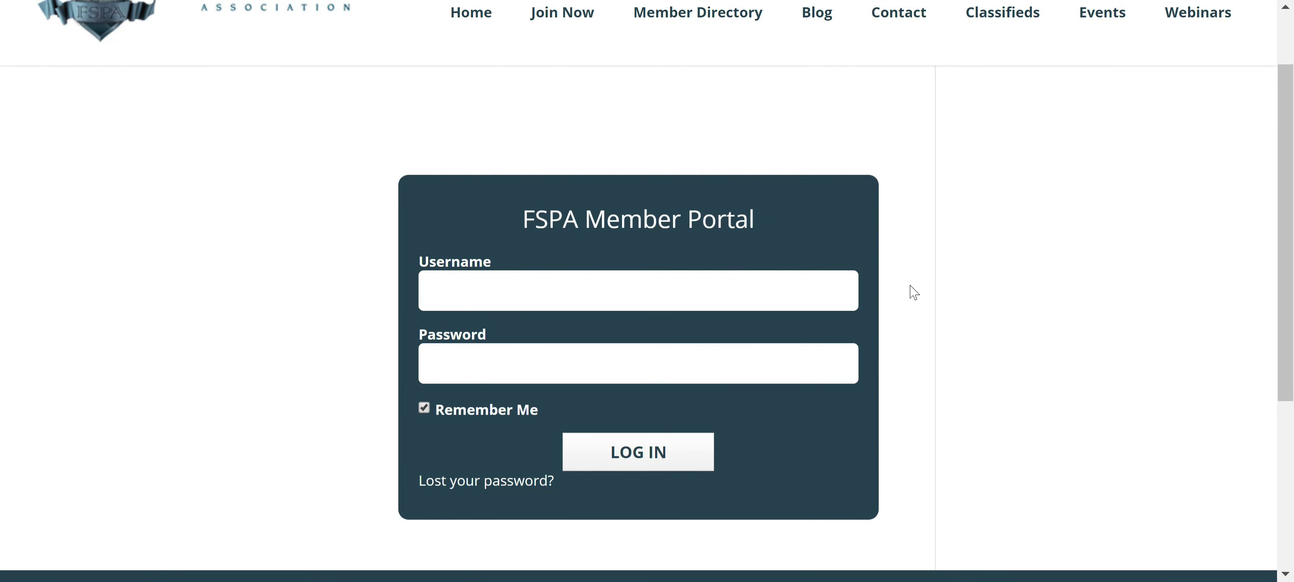
Scroll the page down and back up twice to look over its content
scroll(924, 342, "up", 1)
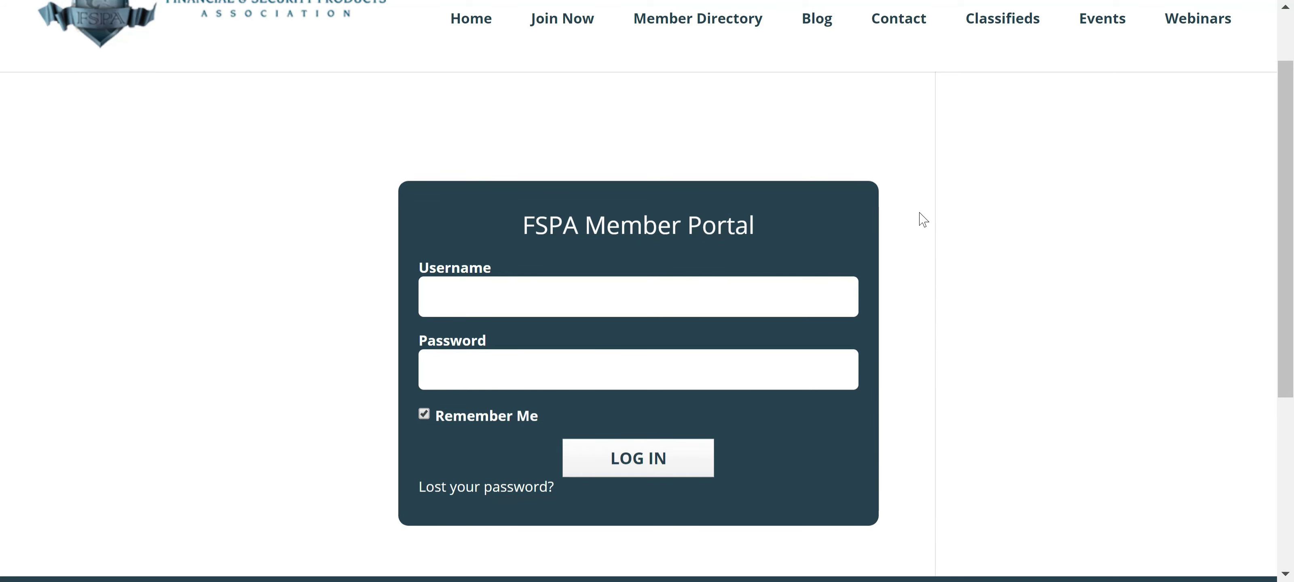
scroll(923, 220, "down", 1)
scroll(923, 220, "up", 1)
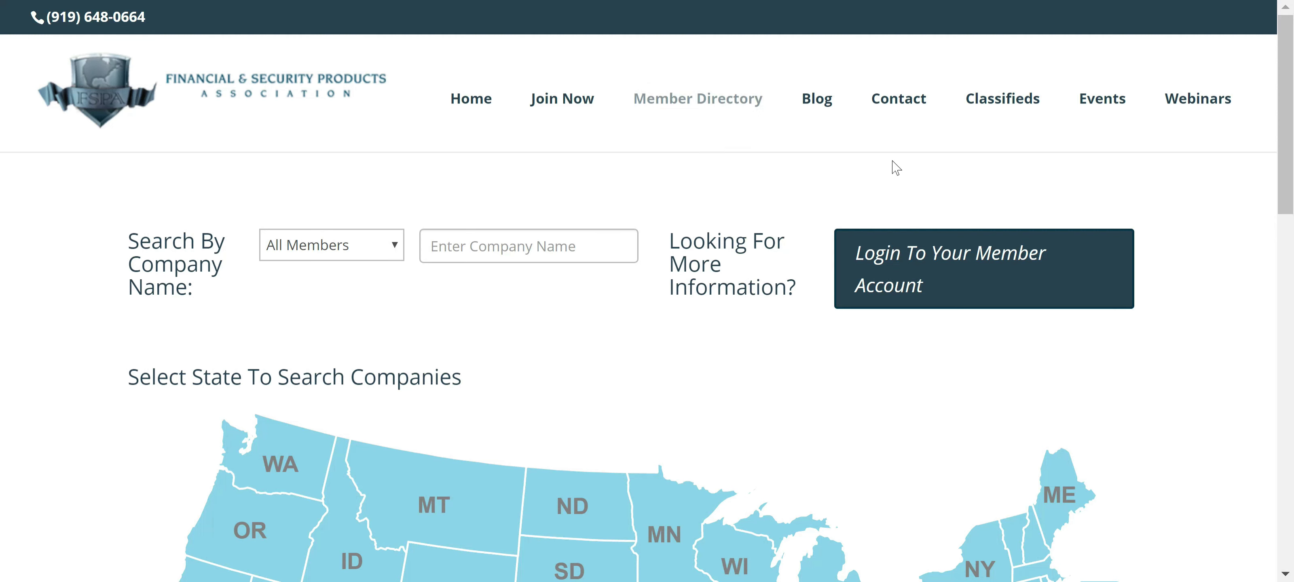
Go to the member login page and scroll down to the username and password form
left_click(971, 278)
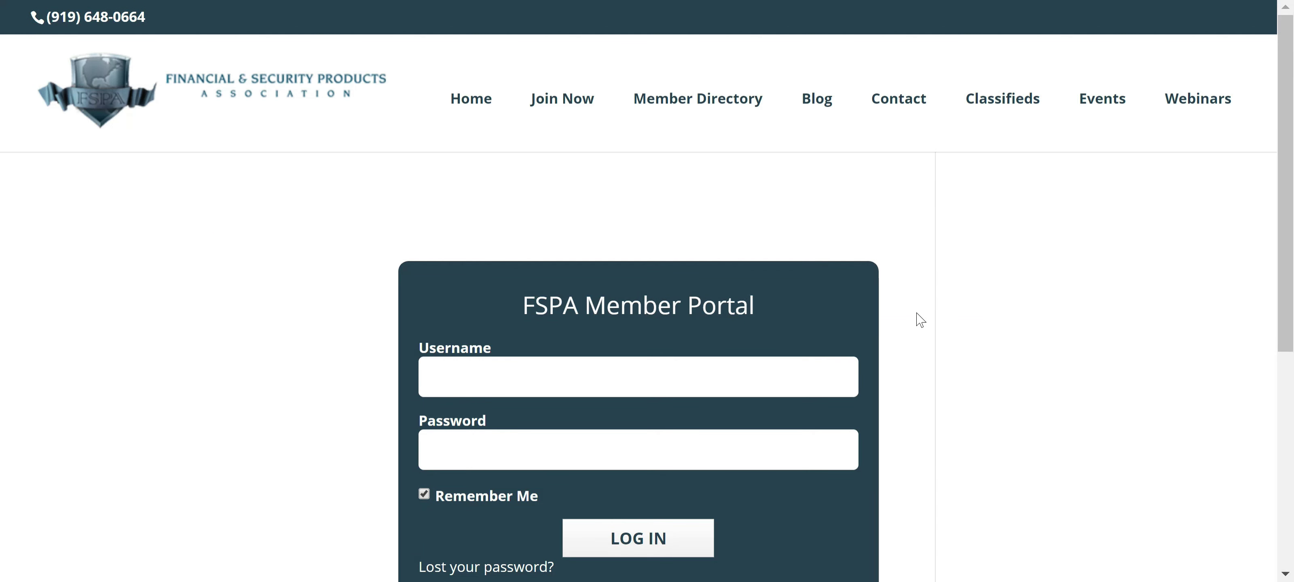
scroll(921, 320, "down", 1)
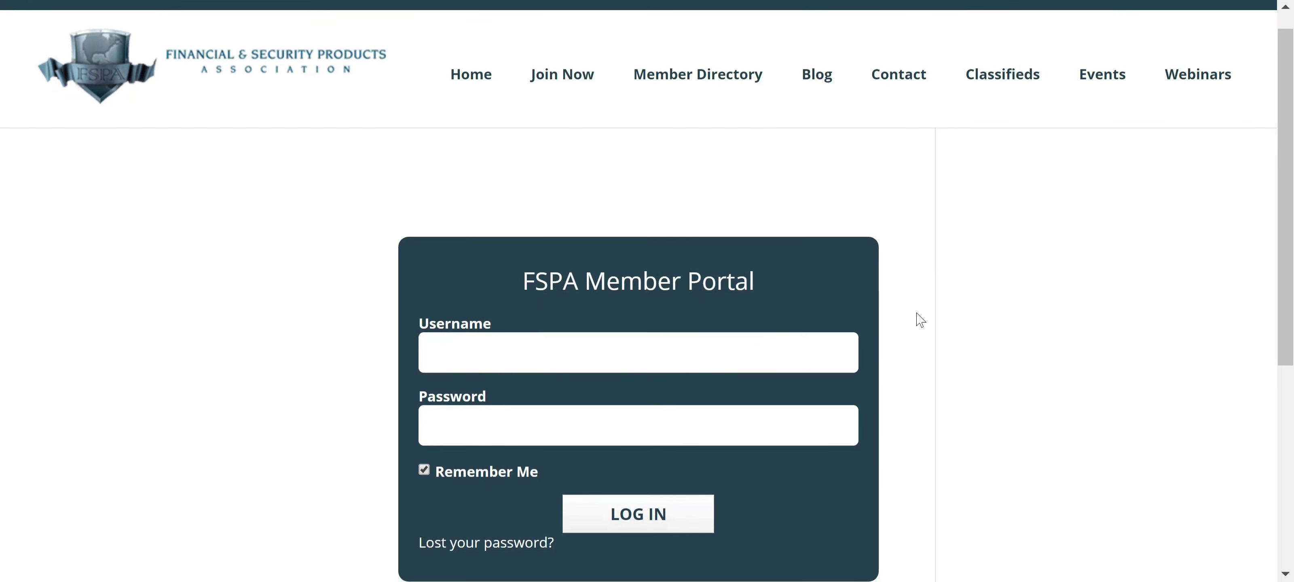
scroll(921, 320, "down", 2)
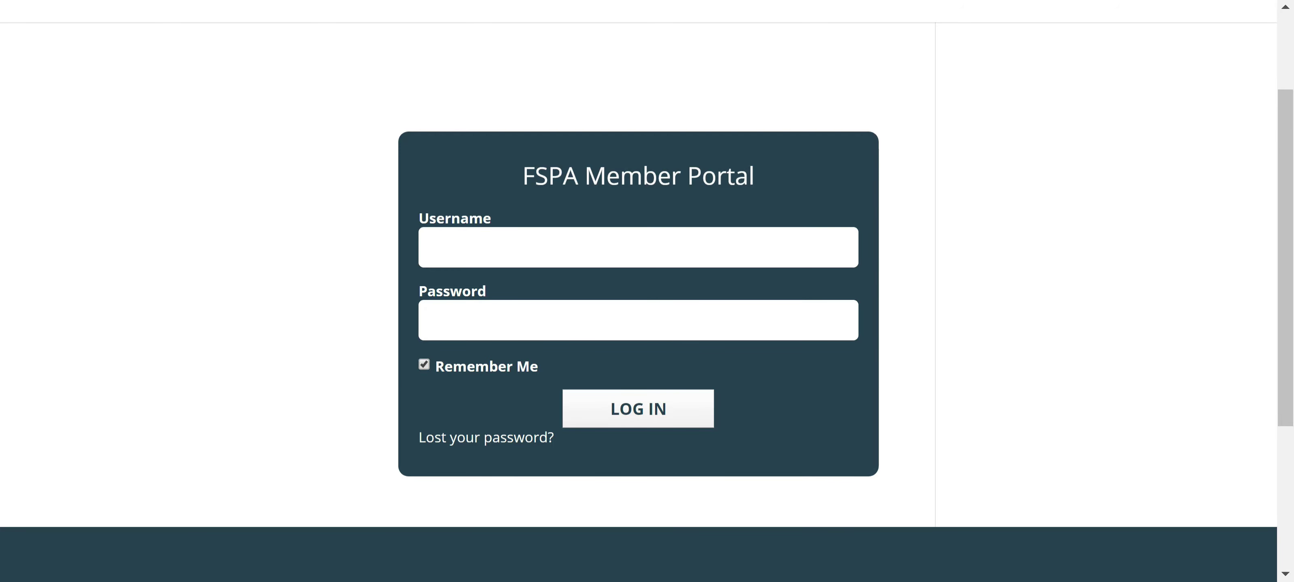
Log in using the saved username suggestion and the pasted account password
left_click(502, 247)
type("d")
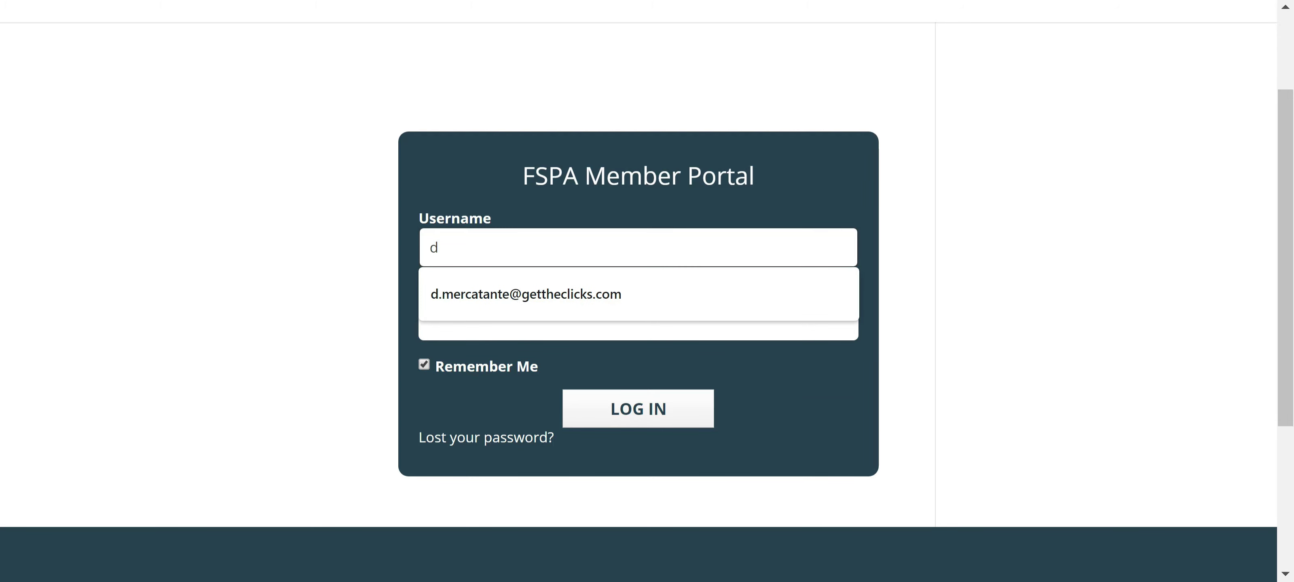
key("Down")
key("Return")
key("Tab")
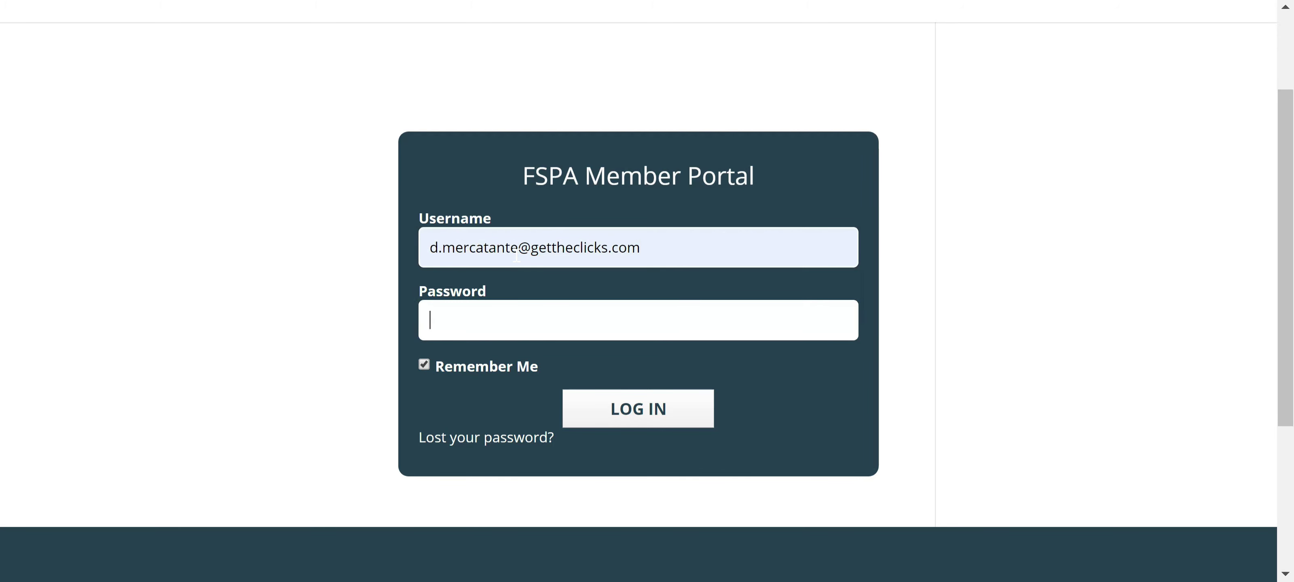
key("ctrl+v")
key("Return")
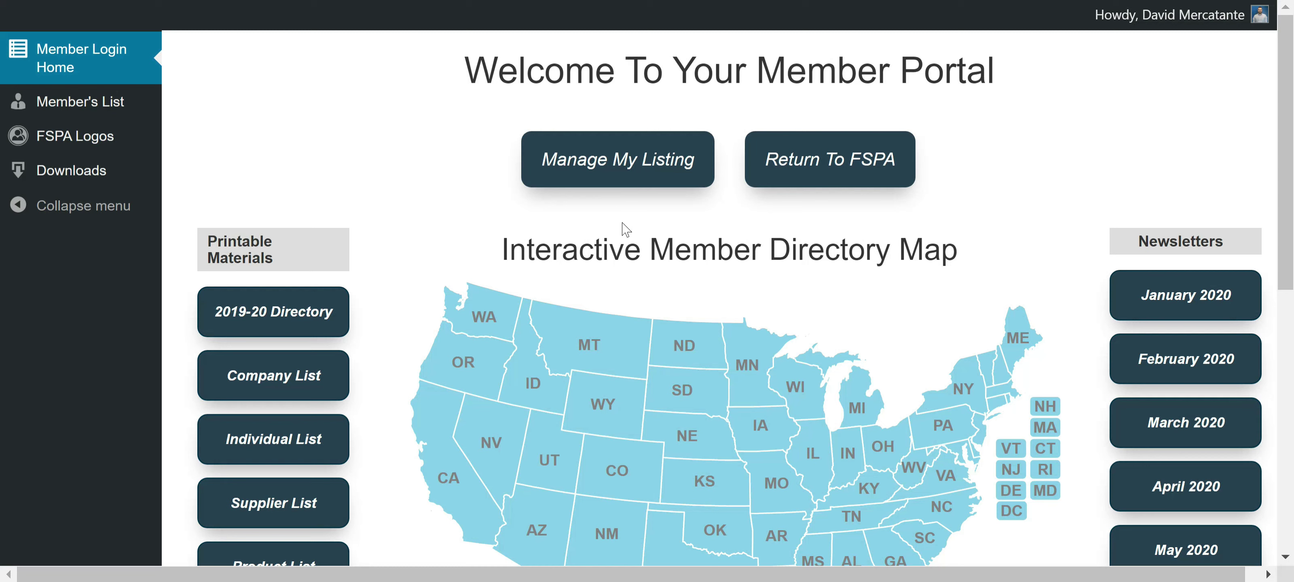
Open Manage My Listing to load the Edit Directory form and review the company details
left_click(625, 172)
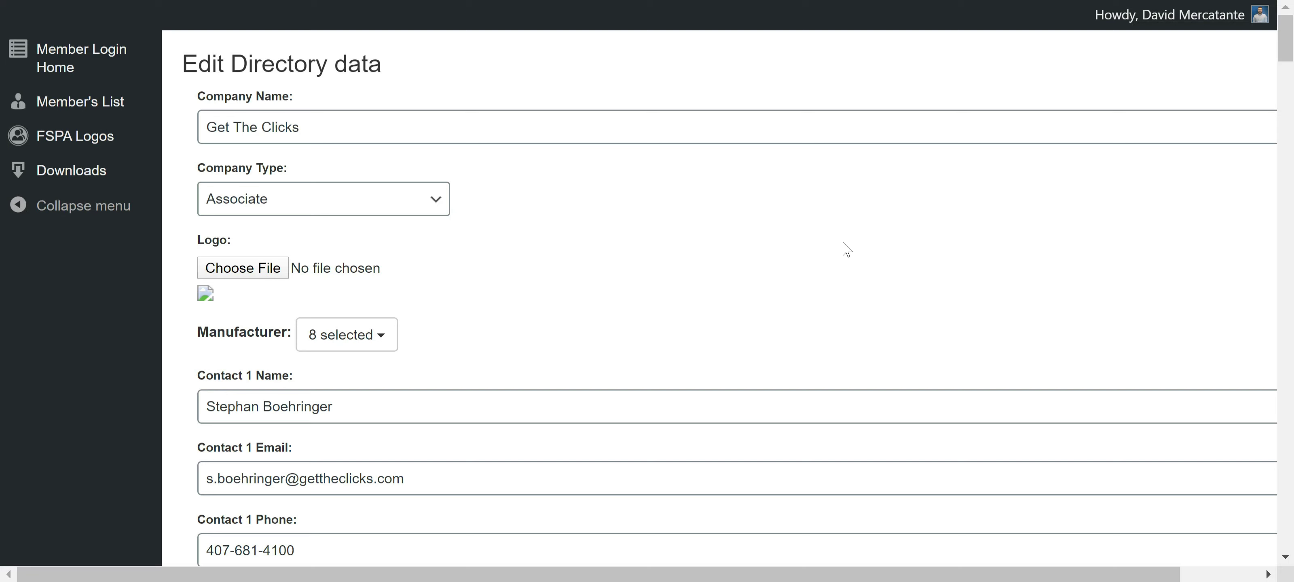
scroll(847, 250, "down", 1)
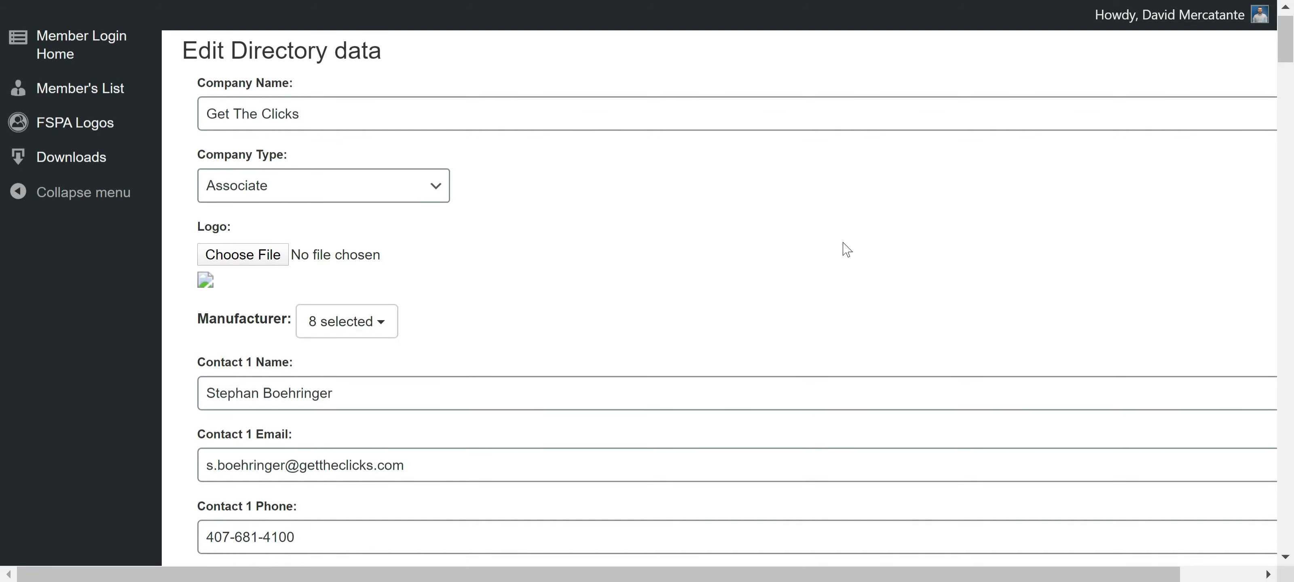
scroll(844, 248, "down", 1)
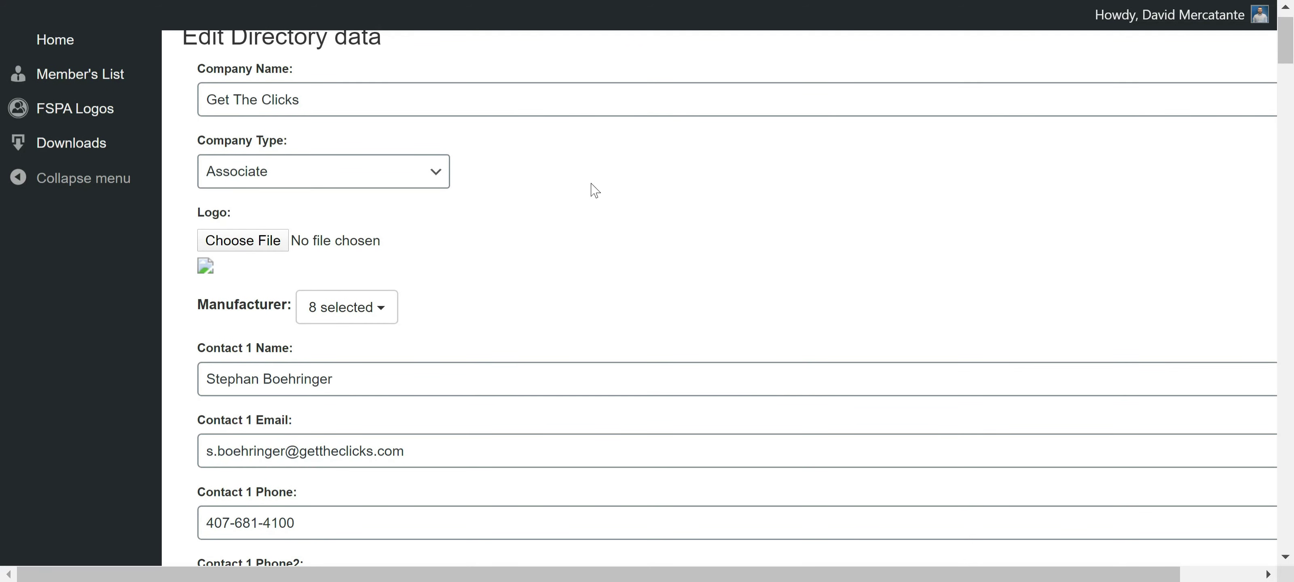
scroll(590, 265, "down", 5)
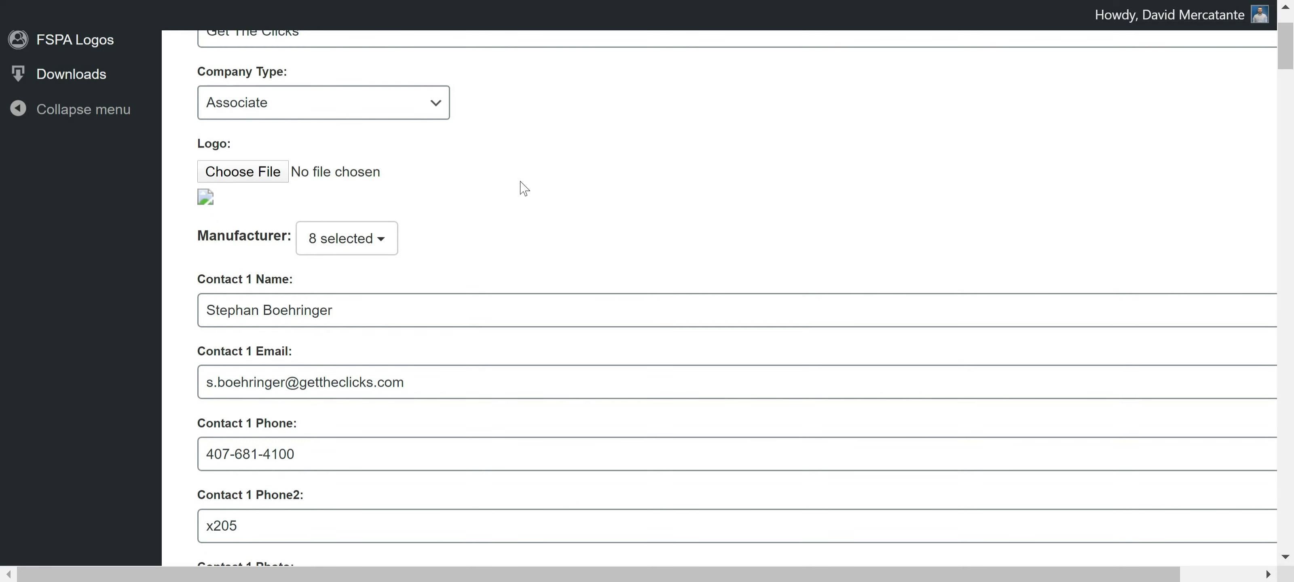
scroll(557, 283, "down", 3)
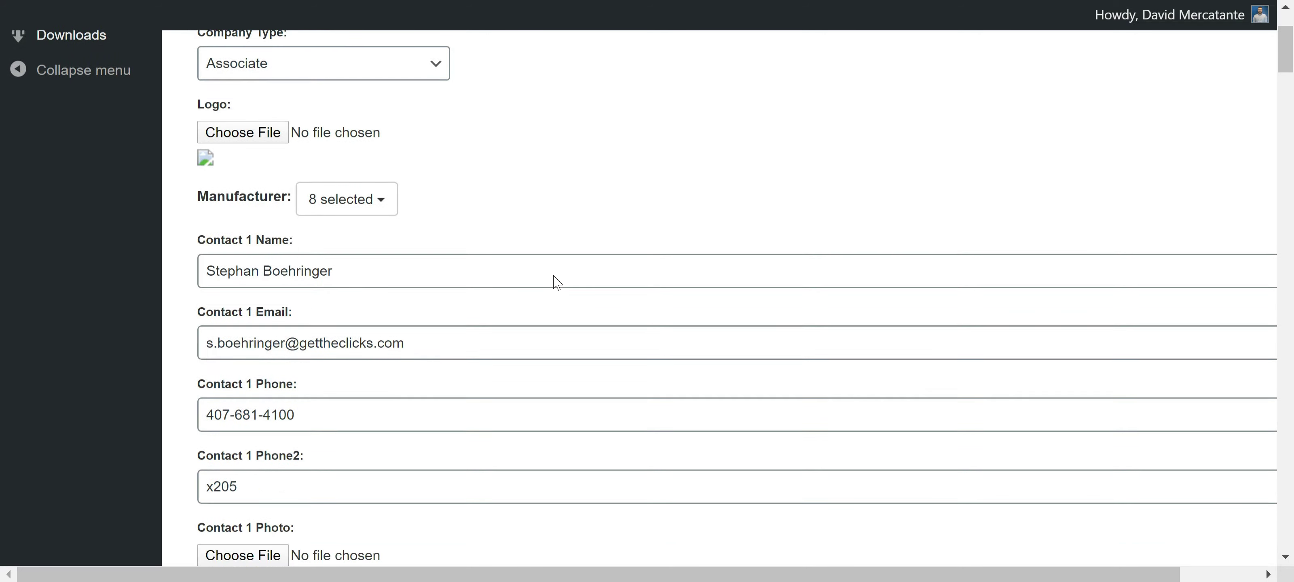
Scroll through the Contact 1 fields down to the Contact 2 details
scroll(558, 282, "down", 3)
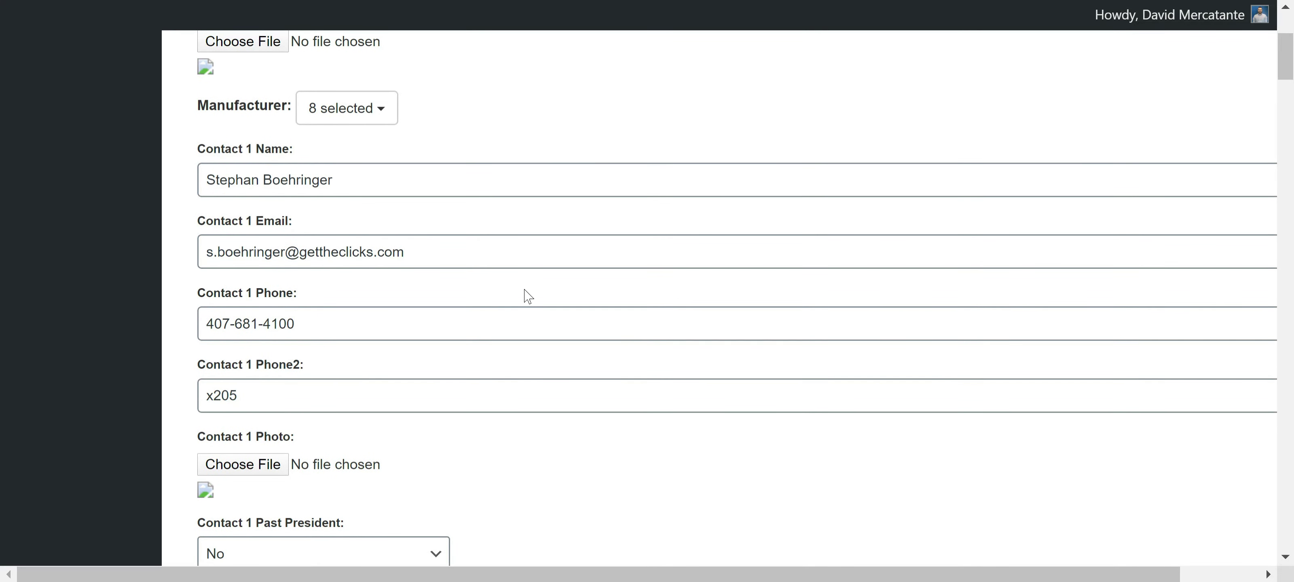
scroll(596, 375, "down", 3)
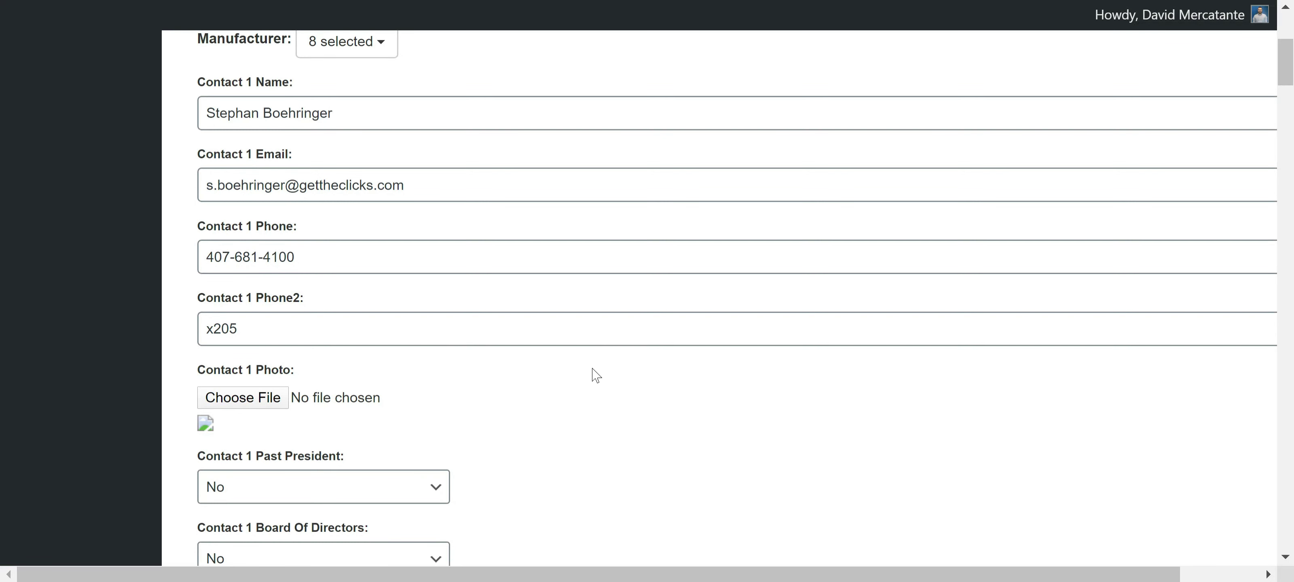
scroll(595, 376, "down", 5)
scroll(595, 376, "down", 1)
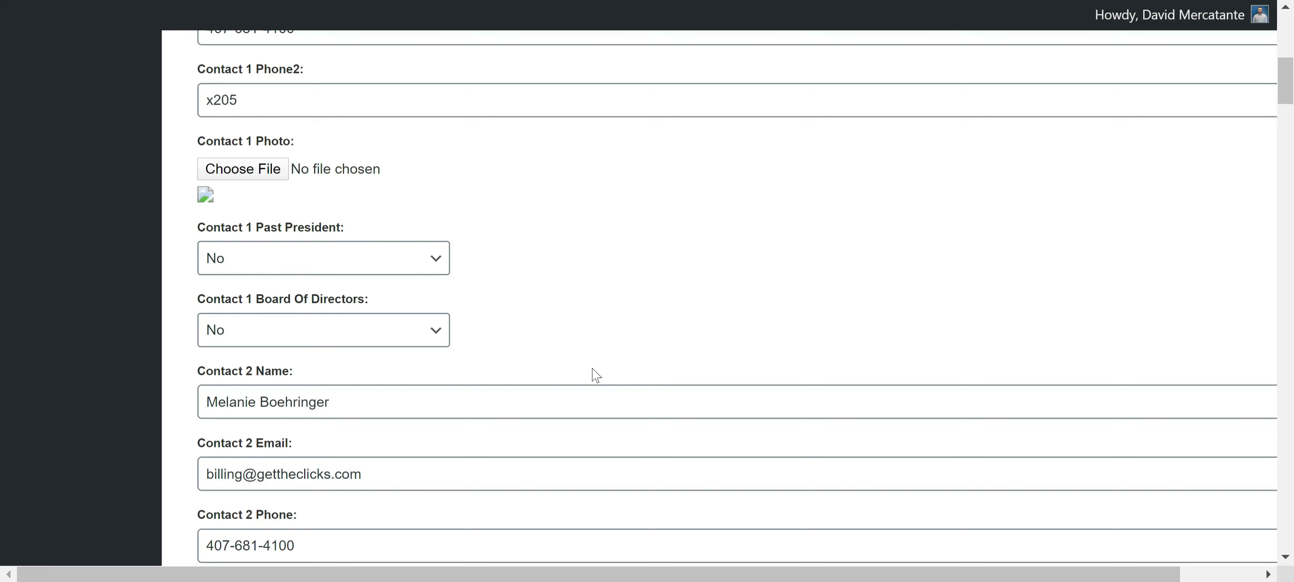
scroll(595, 375, "down", 1)
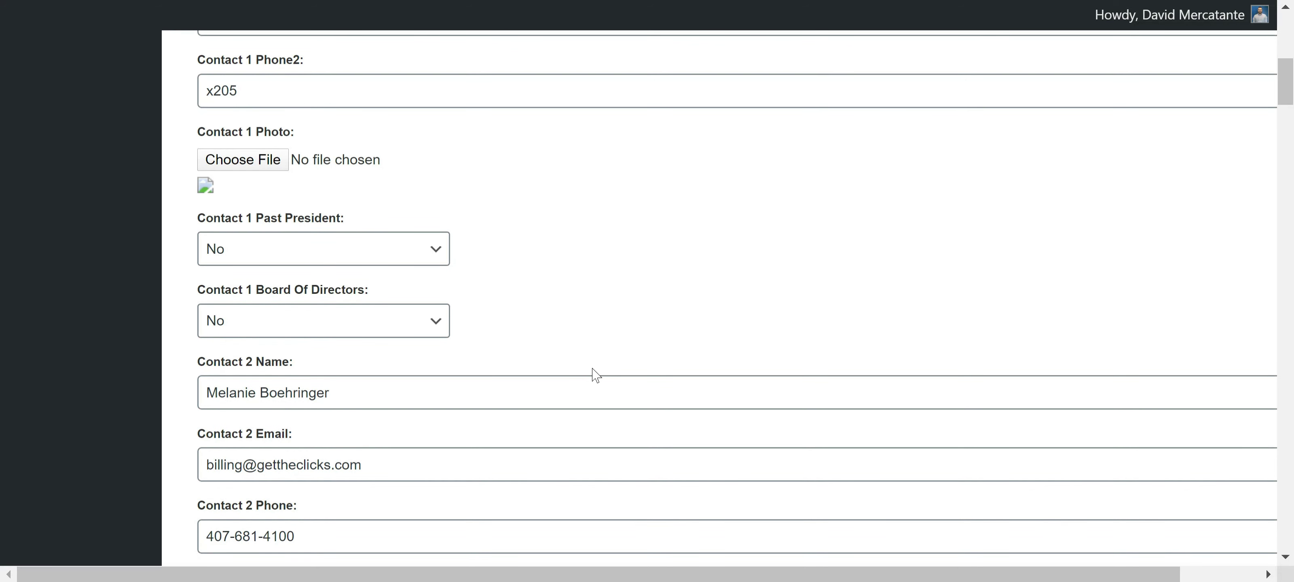
Scroll to the website, Business Started 2002-01-01 and Joined Association 2015-07-01 fields
scroll(595, 376, "down", 5)
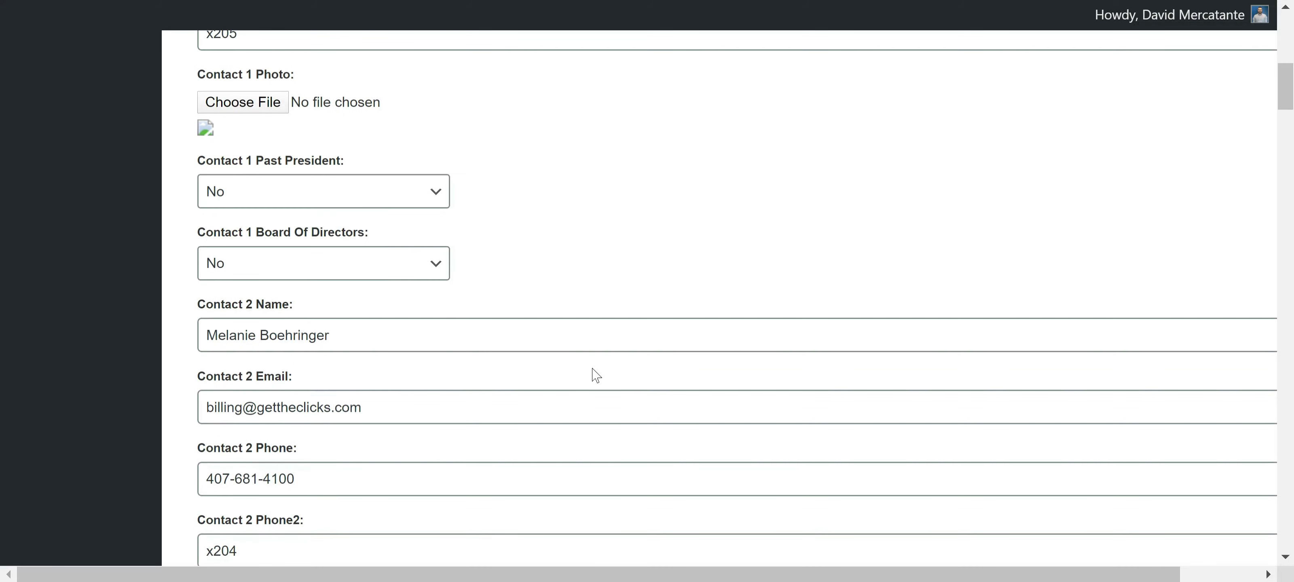
scroll(595, 375, "down", 12)
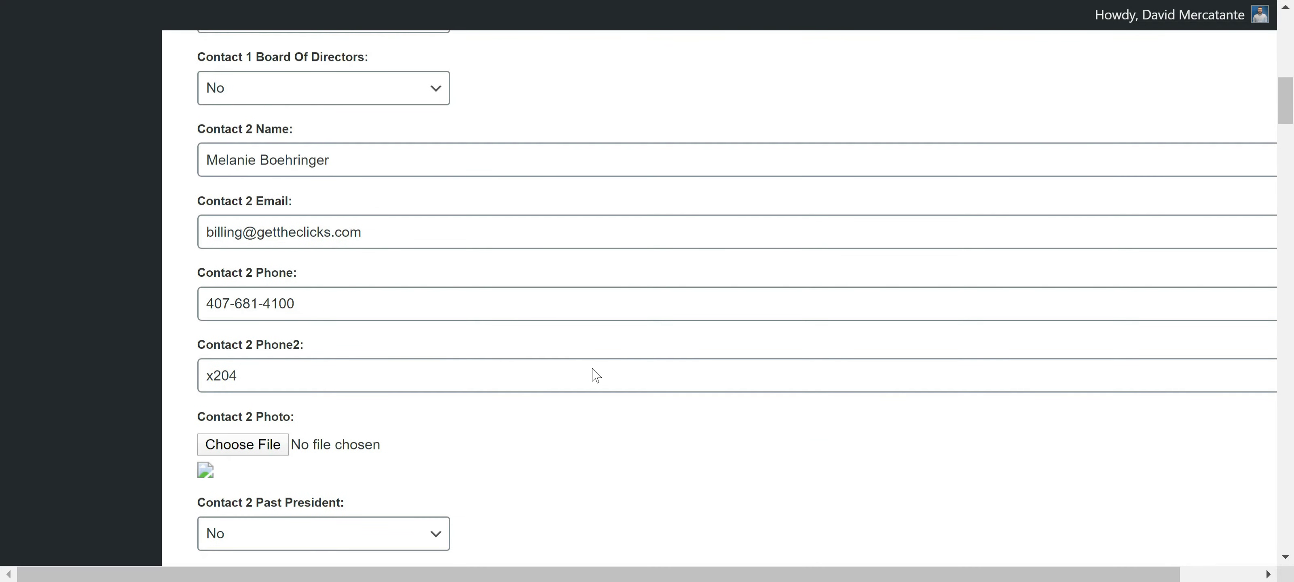
scroll(596, 376, "down", 10)
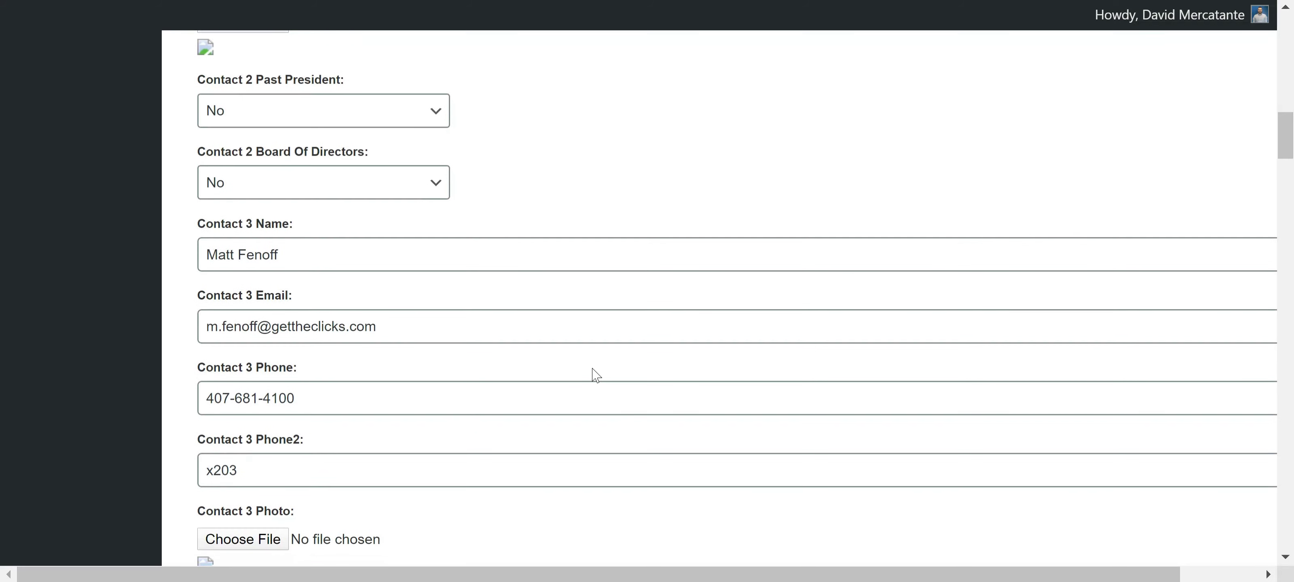
scroll(595, 375, "down", 11)
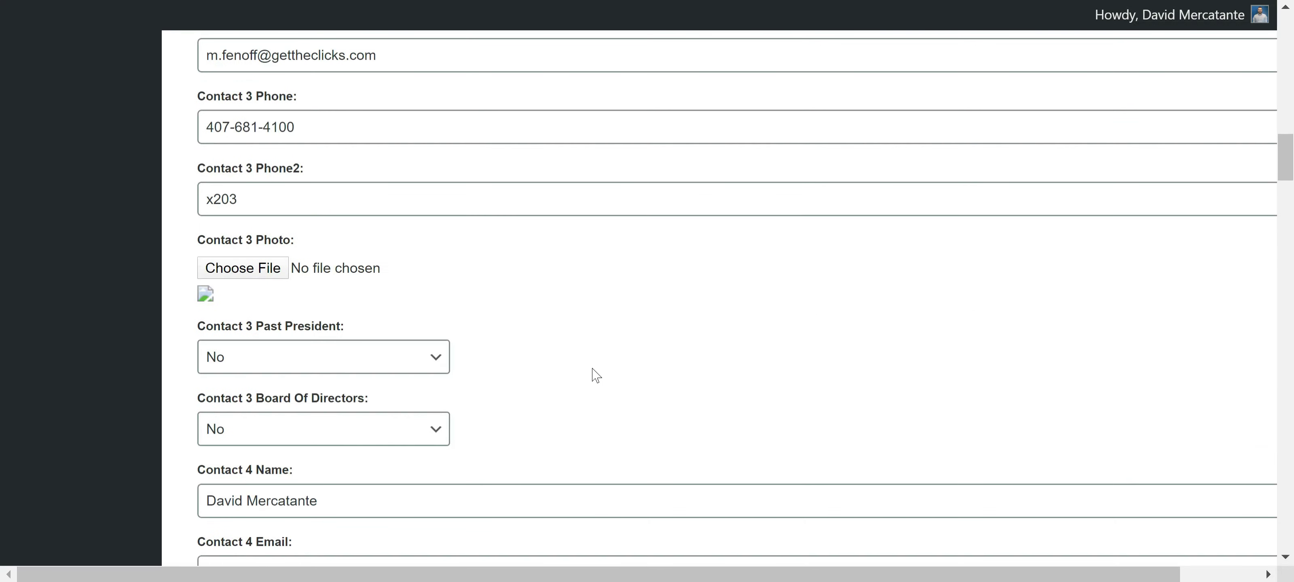
scroll(595, 376, "down", 13)
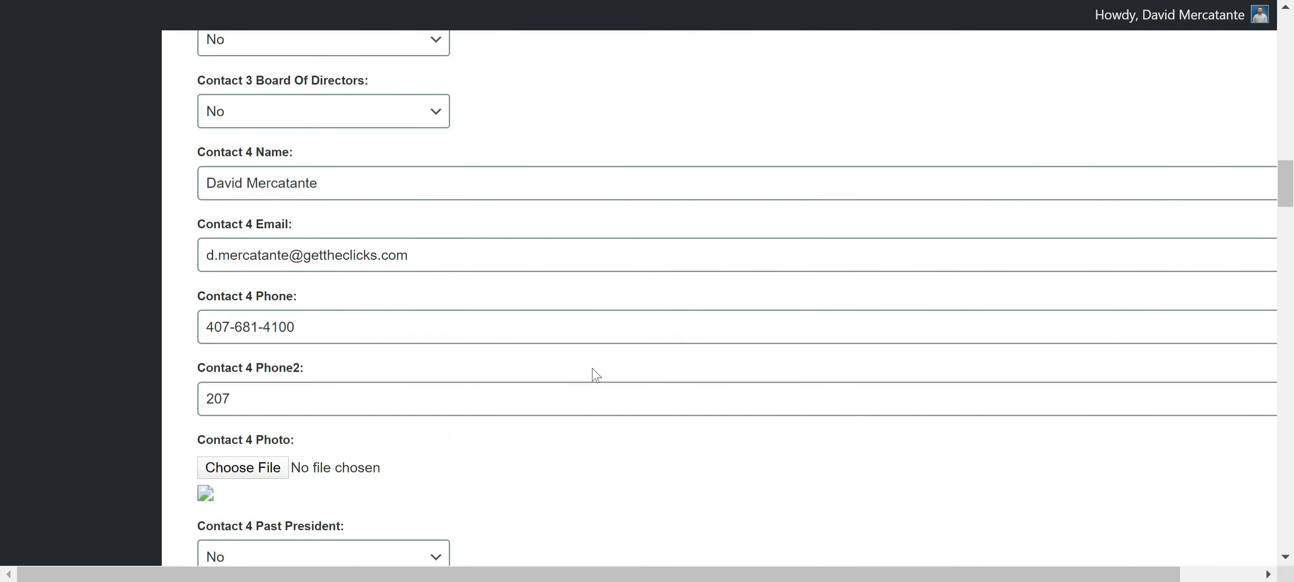
scroll(596, 376, "down", 14)
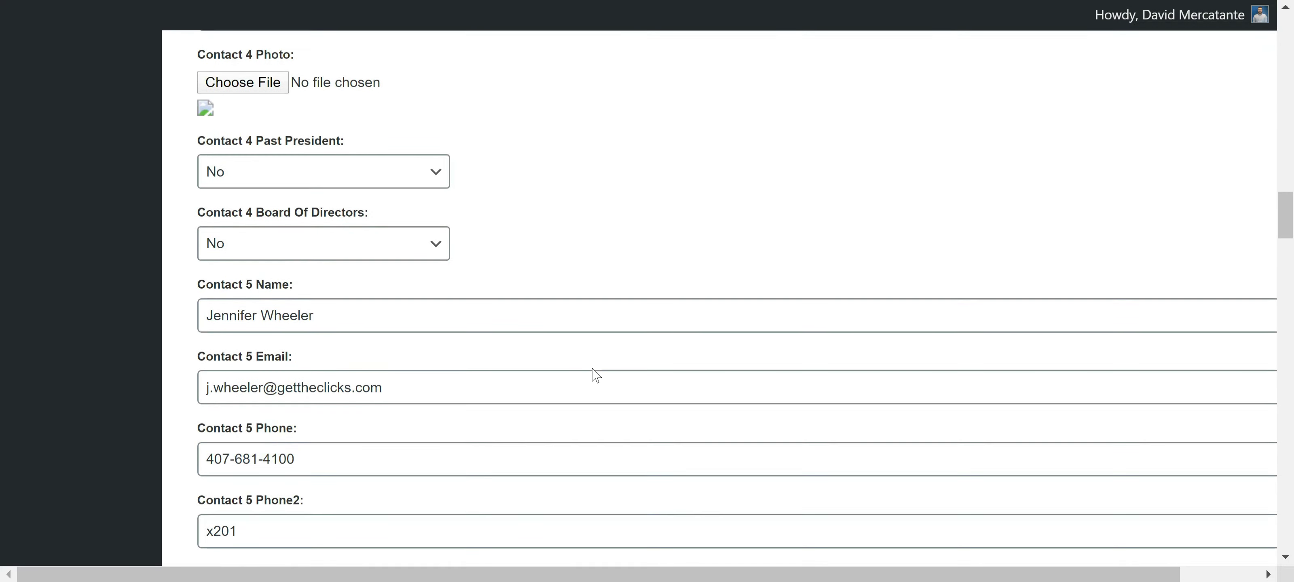
scroll(596, 376, "down", 8)
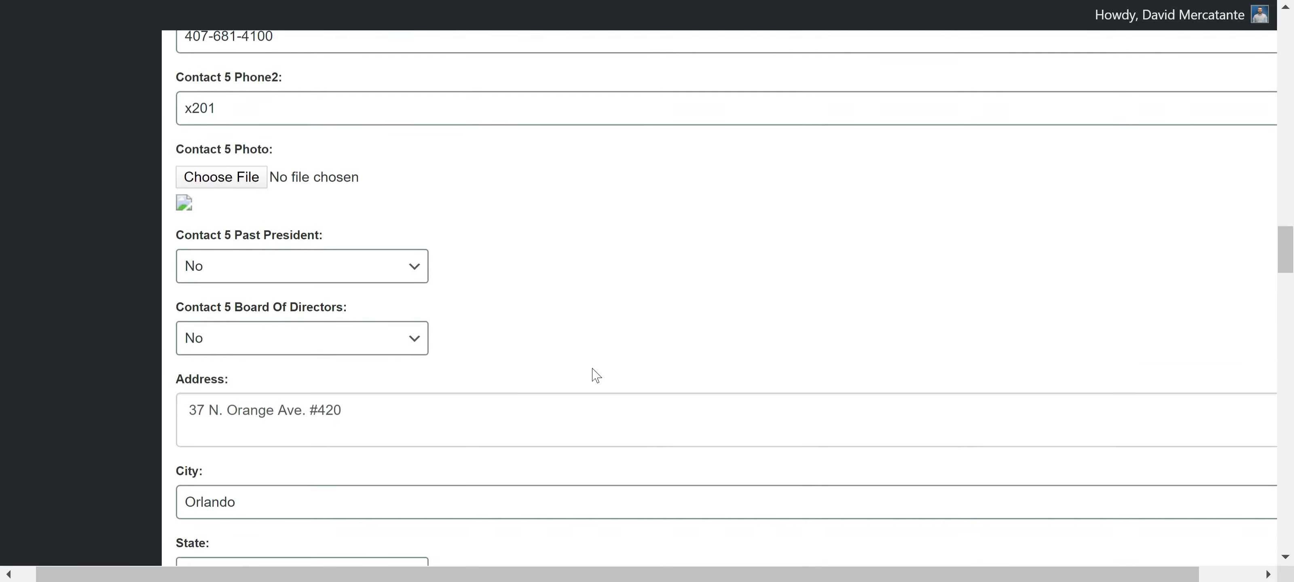
scroll(596, 376, "down", 2)
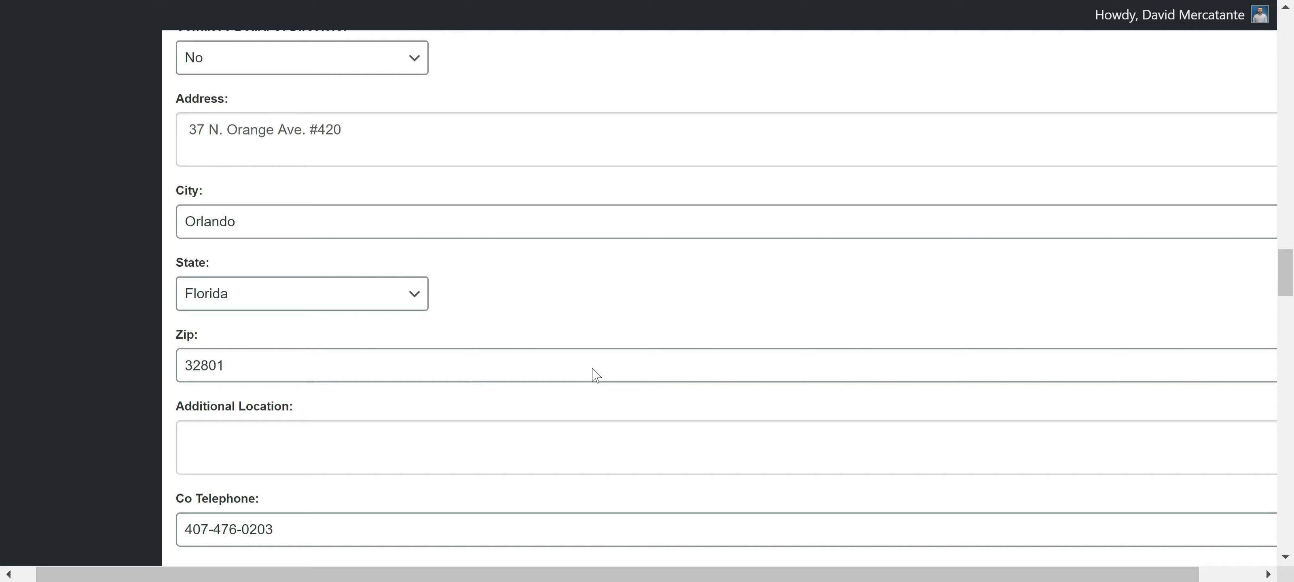
scroll(595, 376, "down", 1)
scroll(596, 375, "left", 1)
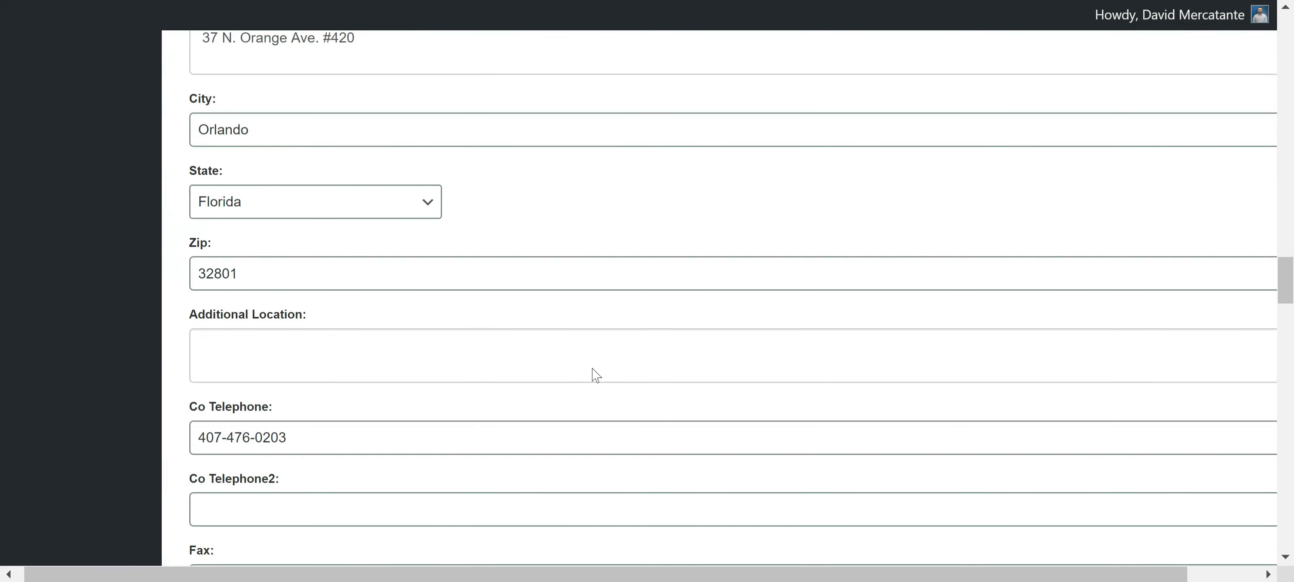
scroll(596, 375, "down", 3)
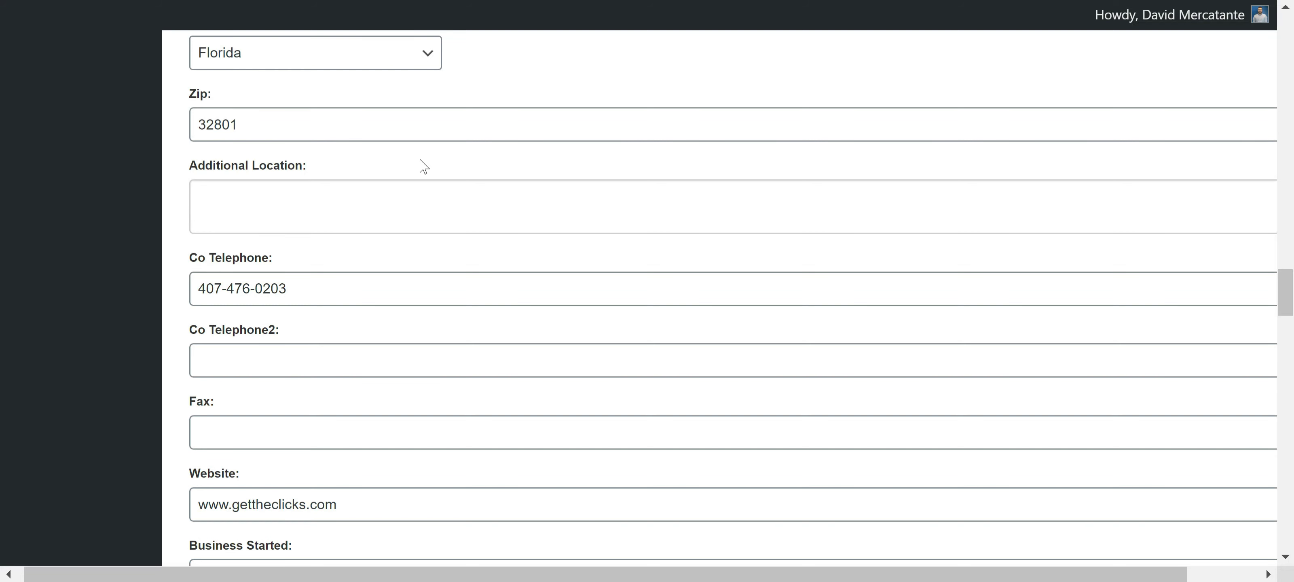
Continue down into the Service Area choices, where only National is checked
scroll(728, 296, "down", 2)
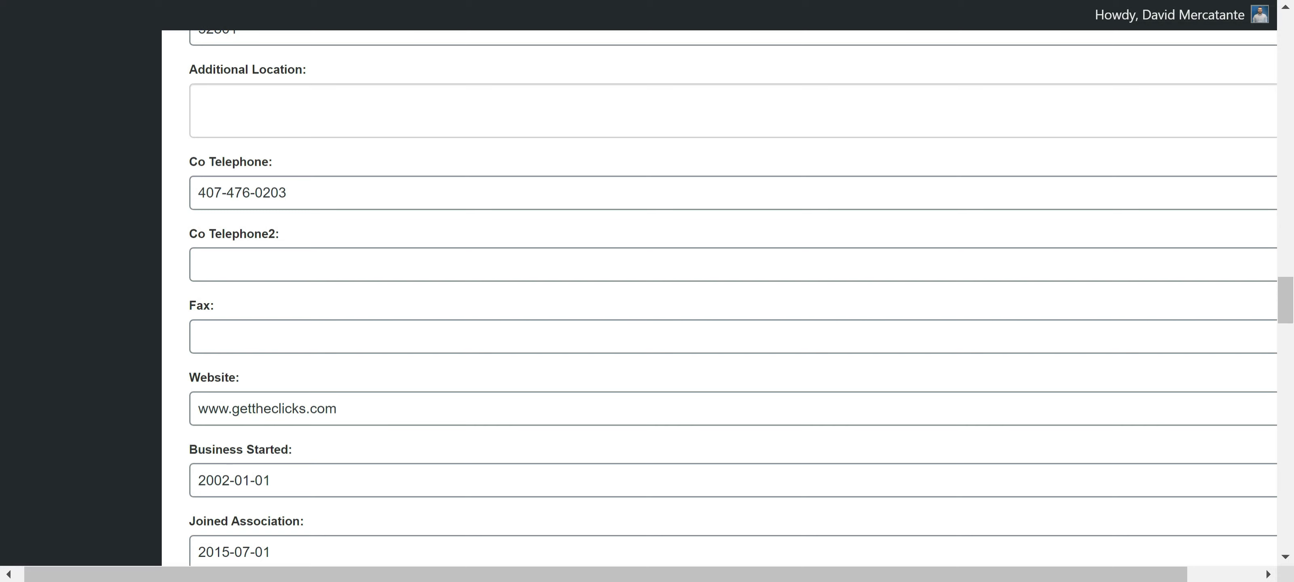
scroll(728, 296, "down", 1)
scroll(728, 296, "down", 1)
scroll(729, 296, "down", 2)
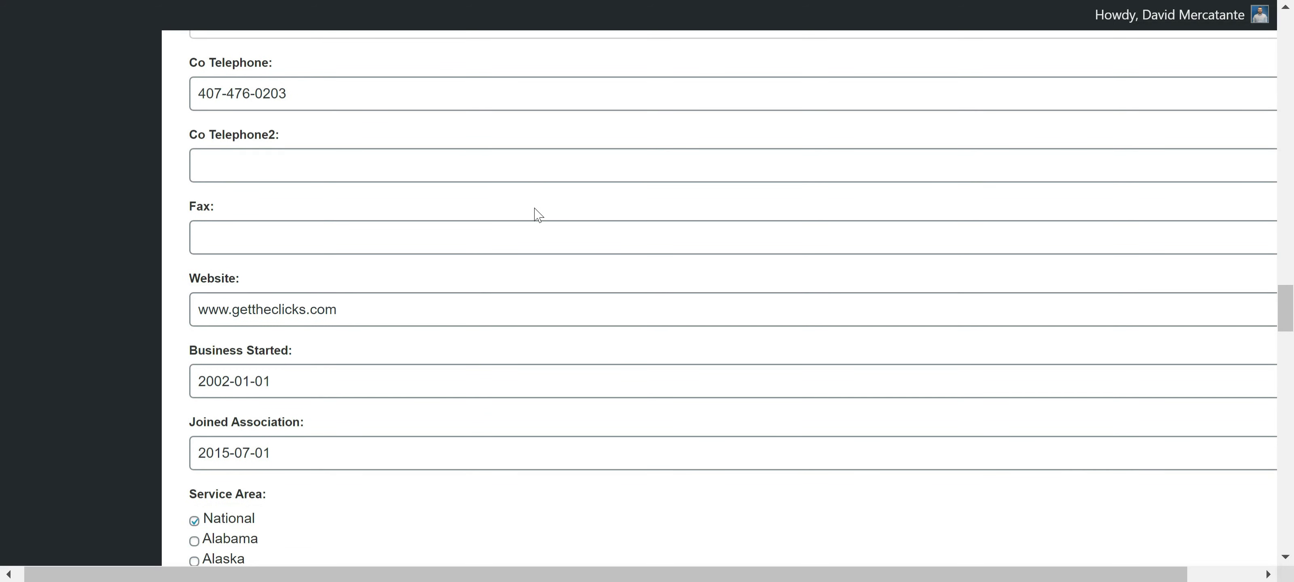
scroll(536, 215, "down", 4)
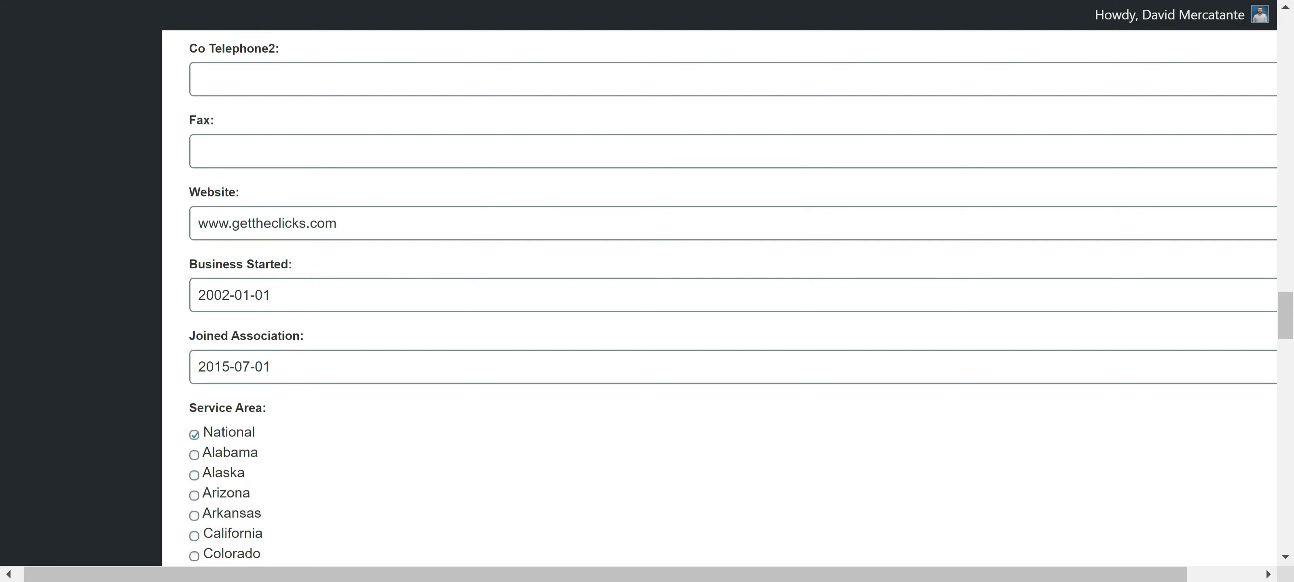
scroll(486, 248, "down", 2)
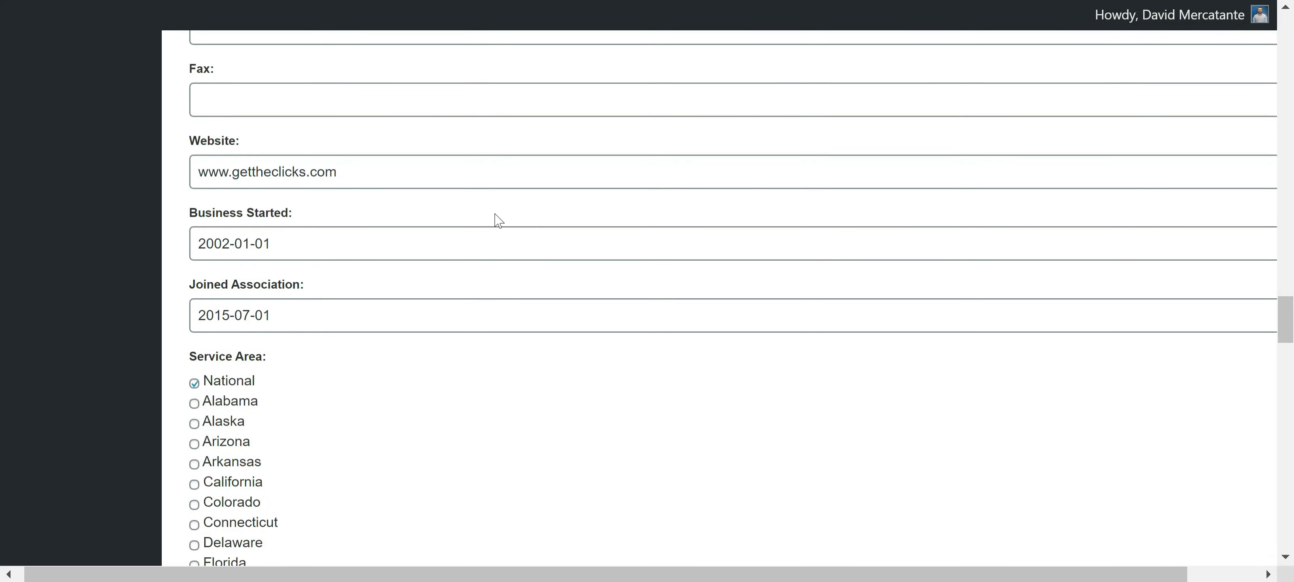
scroll(497, 221, "down", 1)
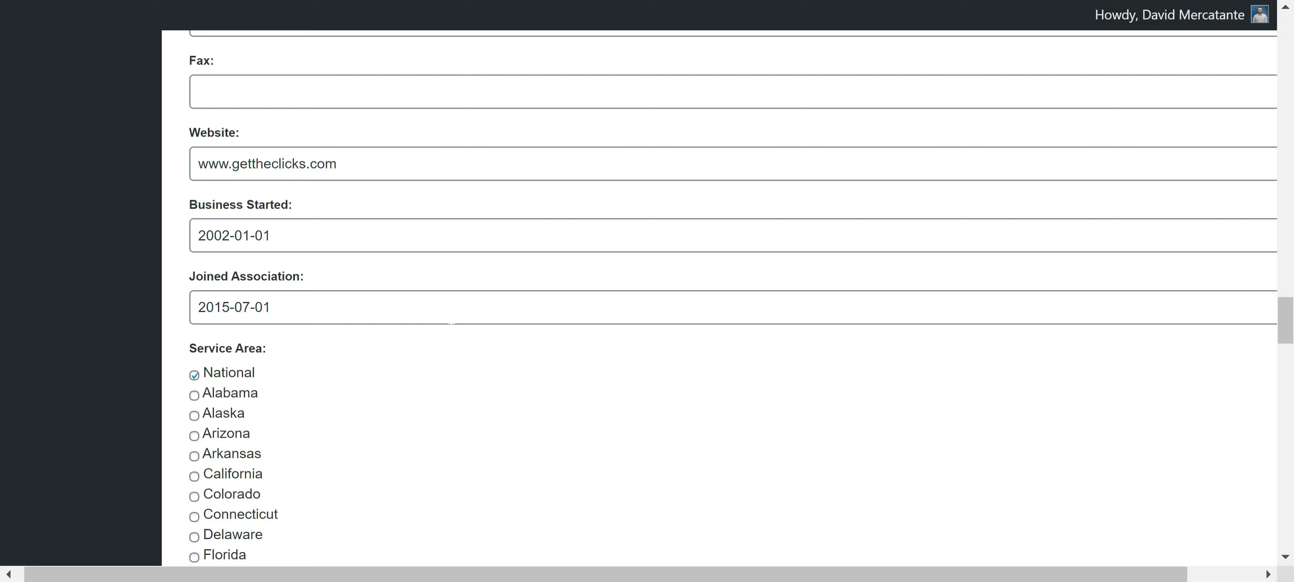
scroll(720, 296, "down", 3)
scroll(720, 296, "down", 1)
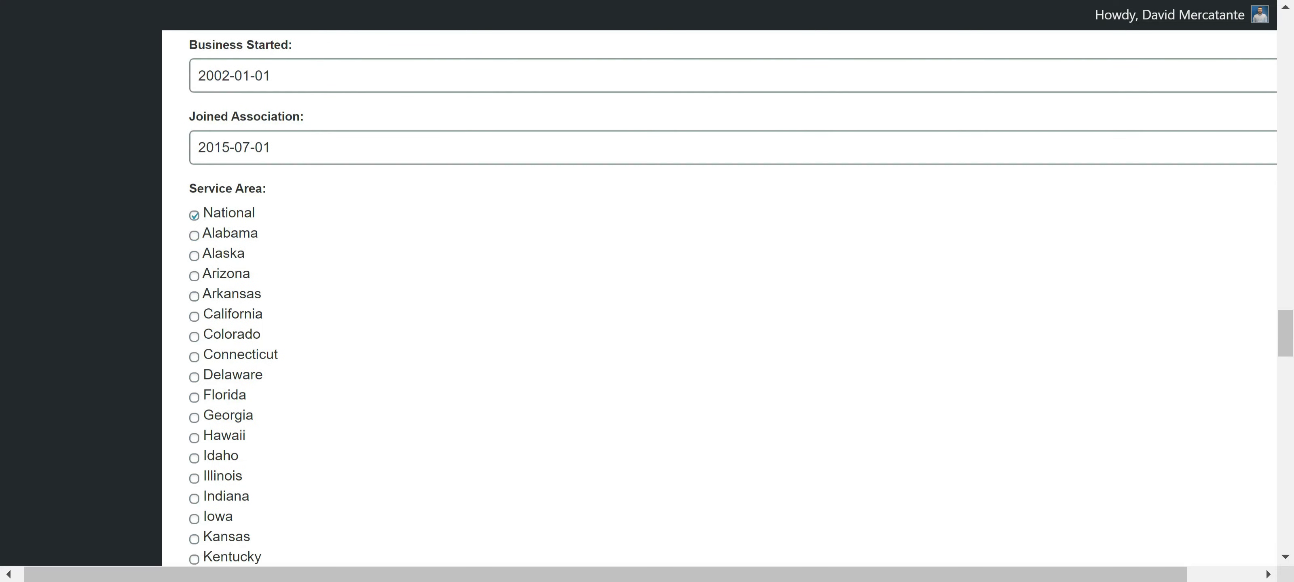
Scroll through the Service Area state checkbox list
scroll(719, 296, "down", 2)
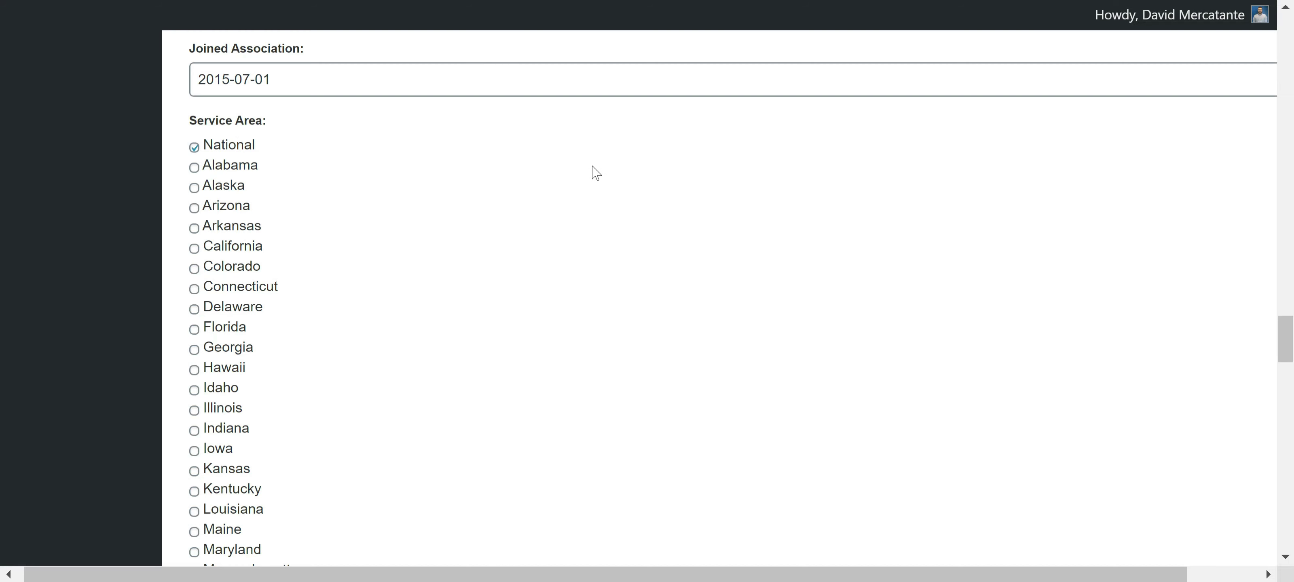
scroll(669, 325, "down", 1)
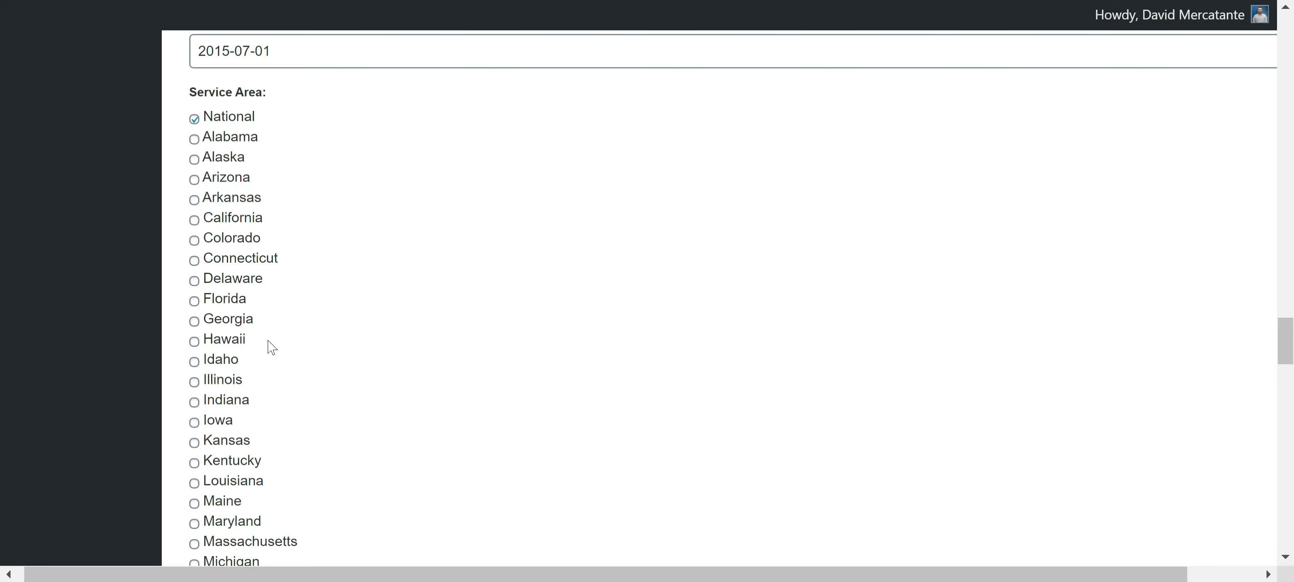
scroll(526, 284, "down", 3)
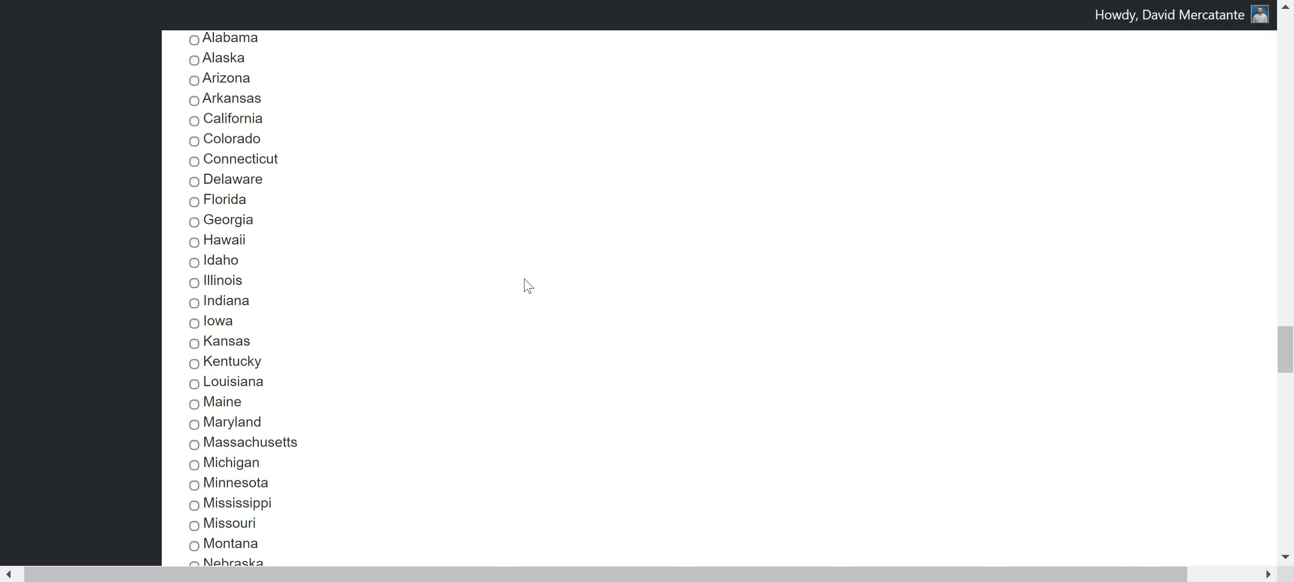
scroll(525, 285, "down", 1)
scroll(523, 283, "up", 5)
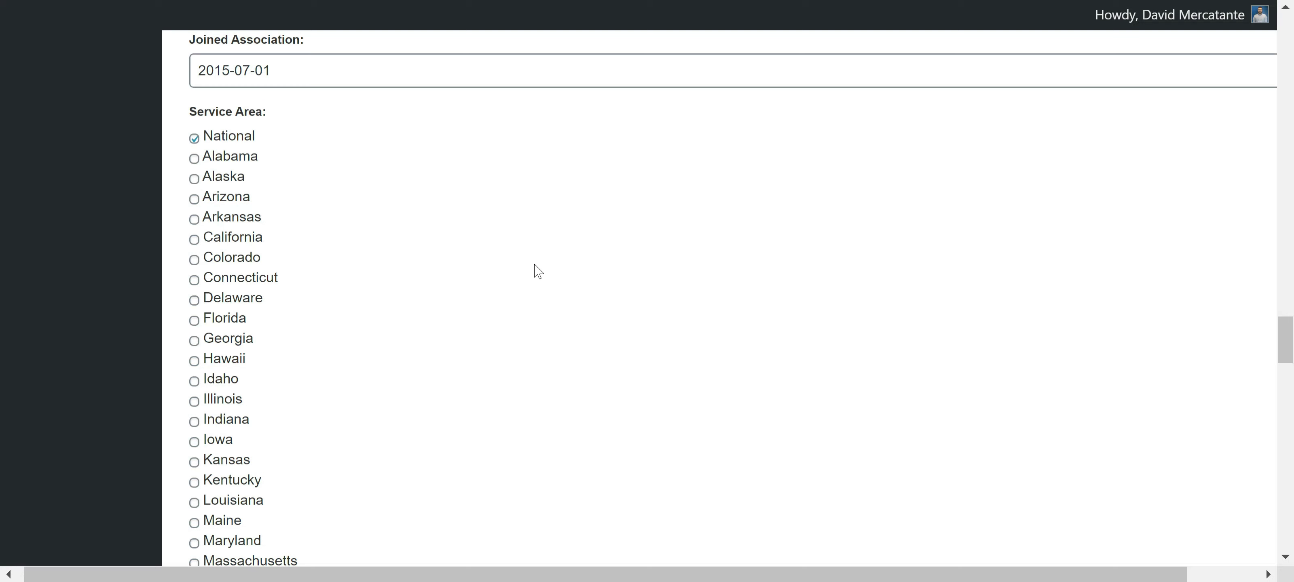
scroll(538, 272, "down", 1)
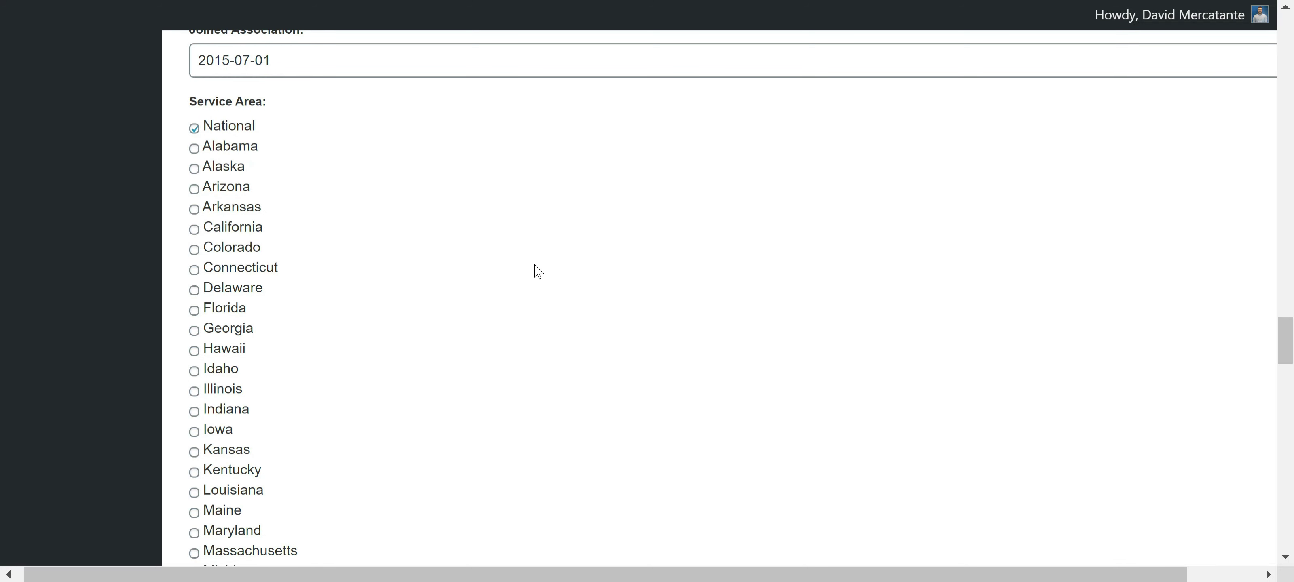
scroll(538, 272, "down", 5)
Reach Products/Services, listing Search Engine Optimization, Google Ads Management, Website Development and Hosting
scroll(538, 272, "down", 7)
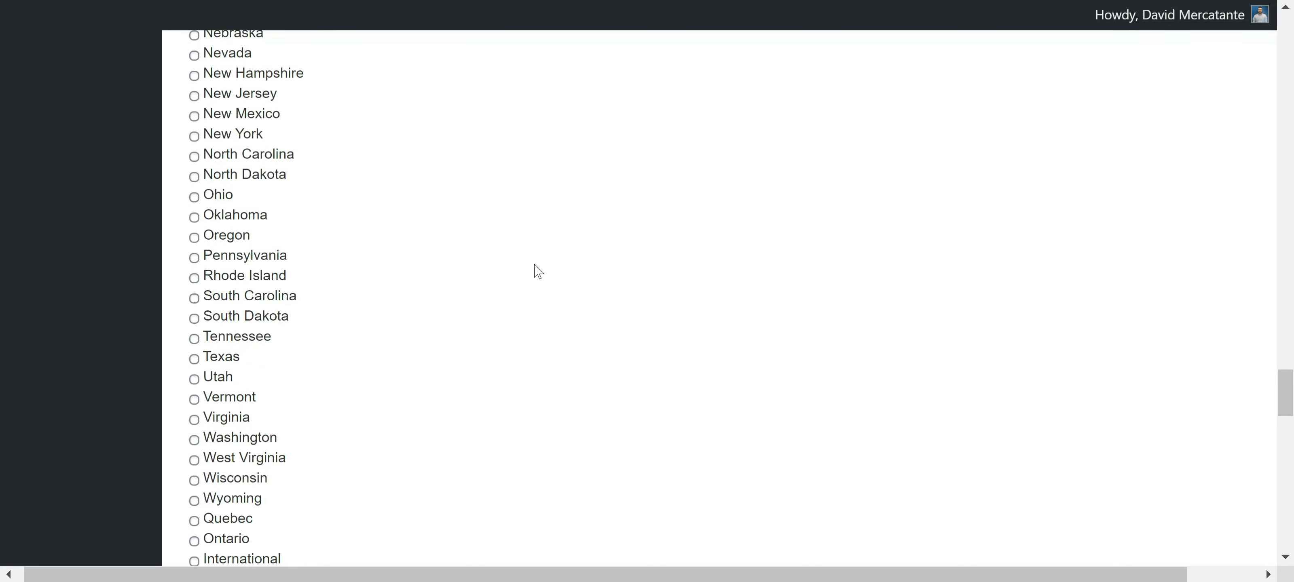
scroll(538, 272, "down", 3)
scroll(538, 272, "down", 1)
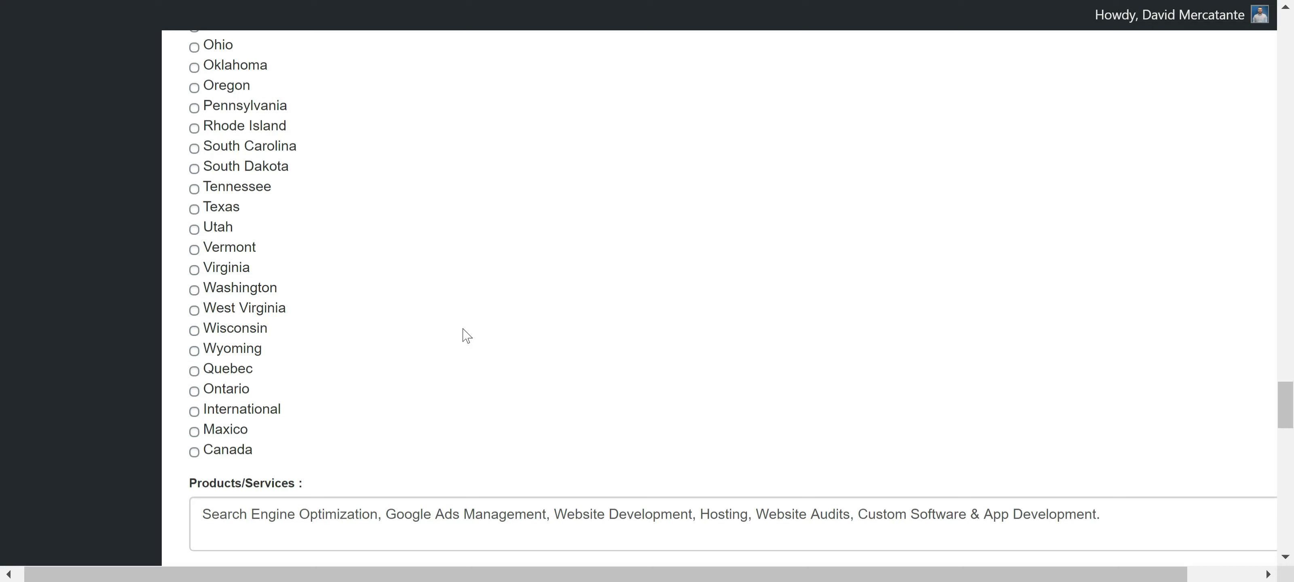
scroll(467, 335, "up", 1)
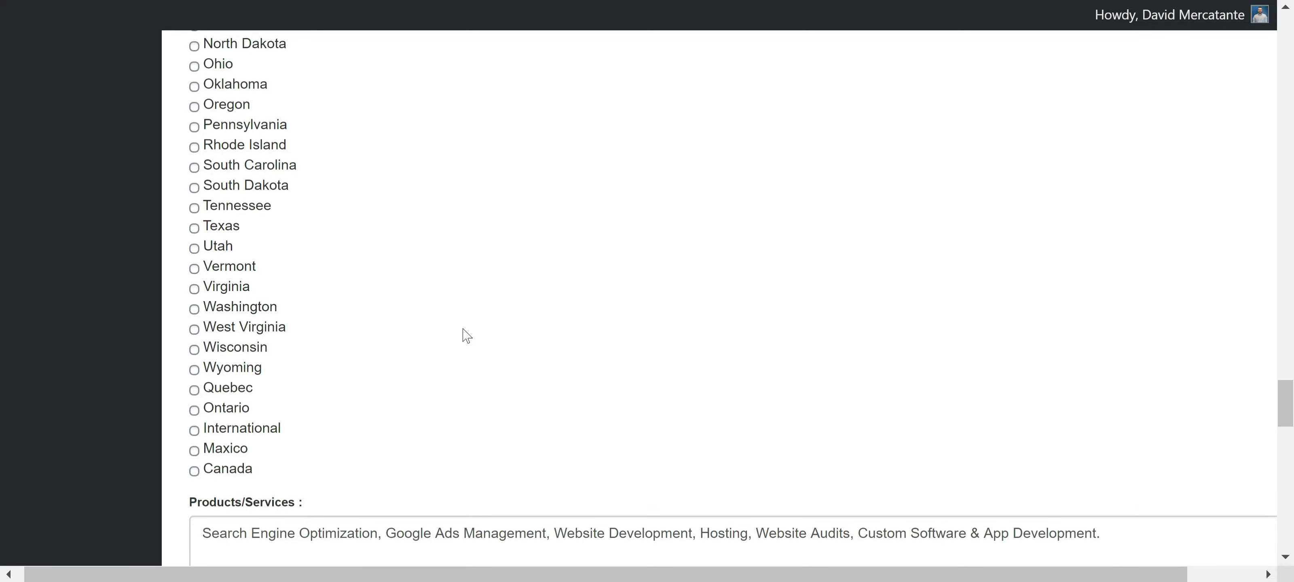
scroll(429, 442, "up", 2)
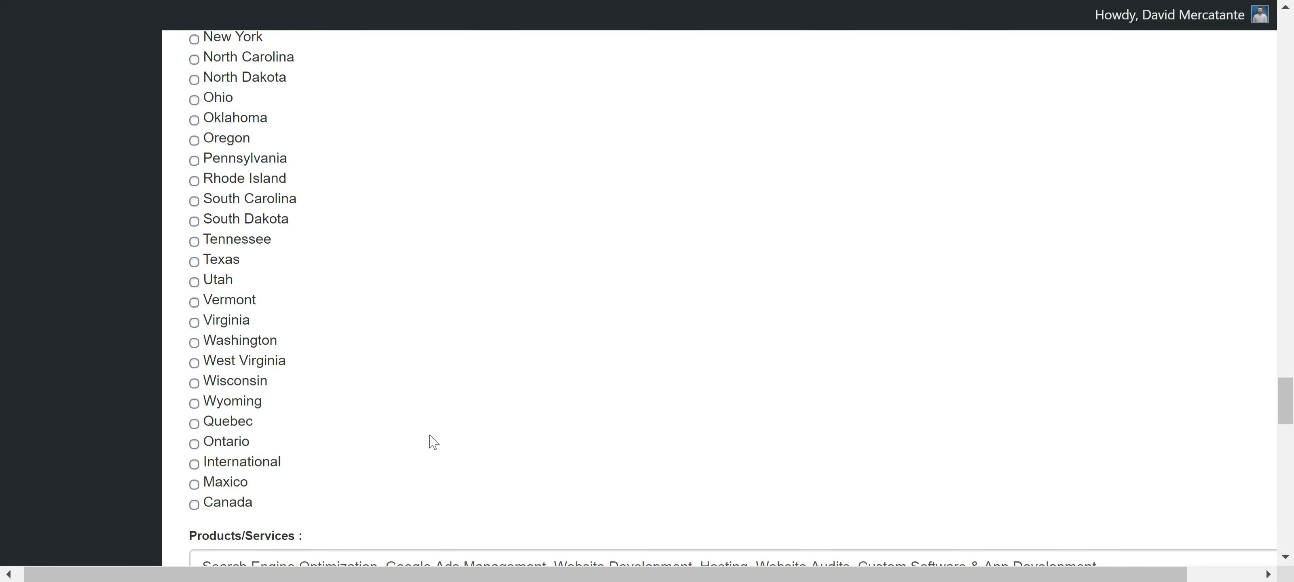
scroll(479, 449, "down", 2)
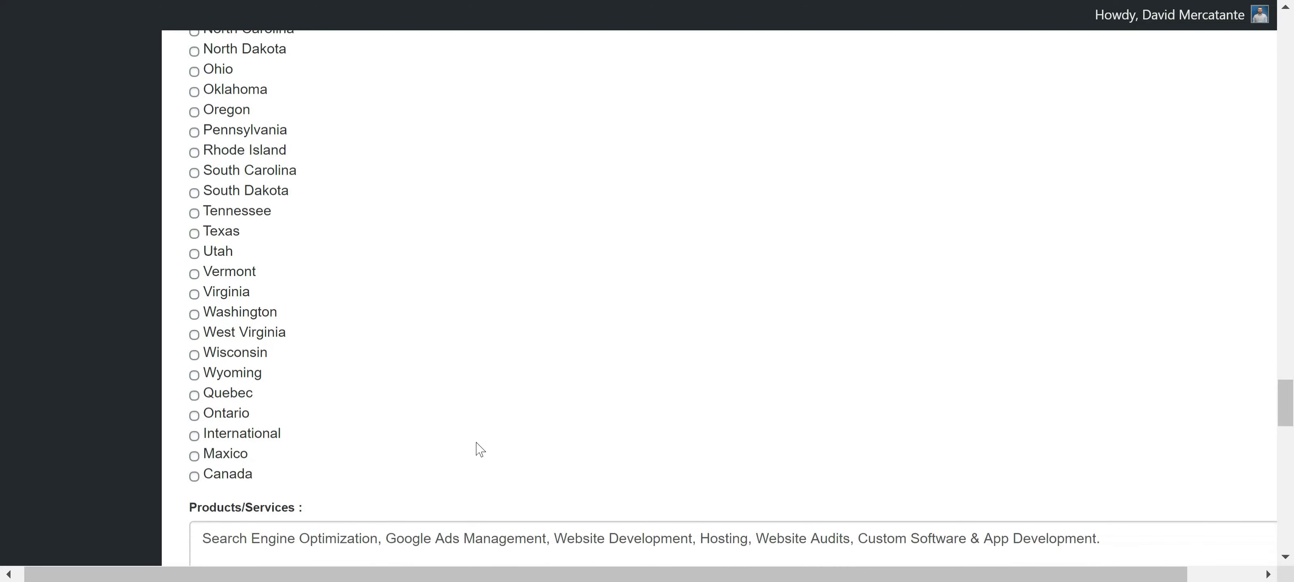
scroll(480, 449, "down", 5)
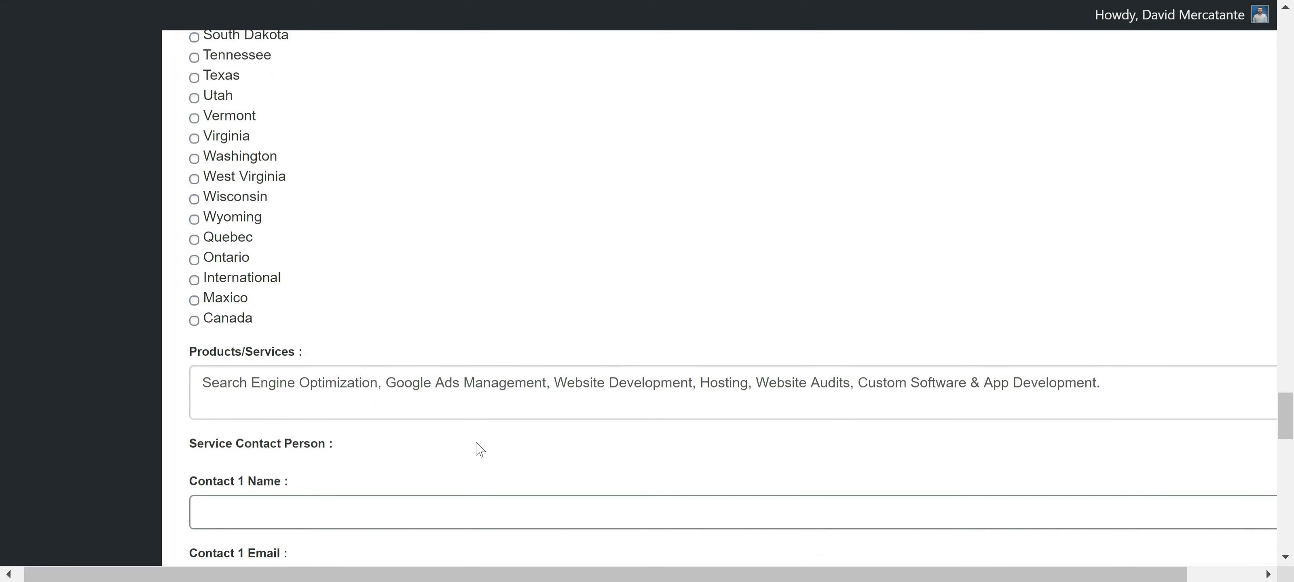
Scroll past Products/Services to the empty Contact 1 fields and the Insurance Coverage heading
scroll(479, 450, "down", 2)
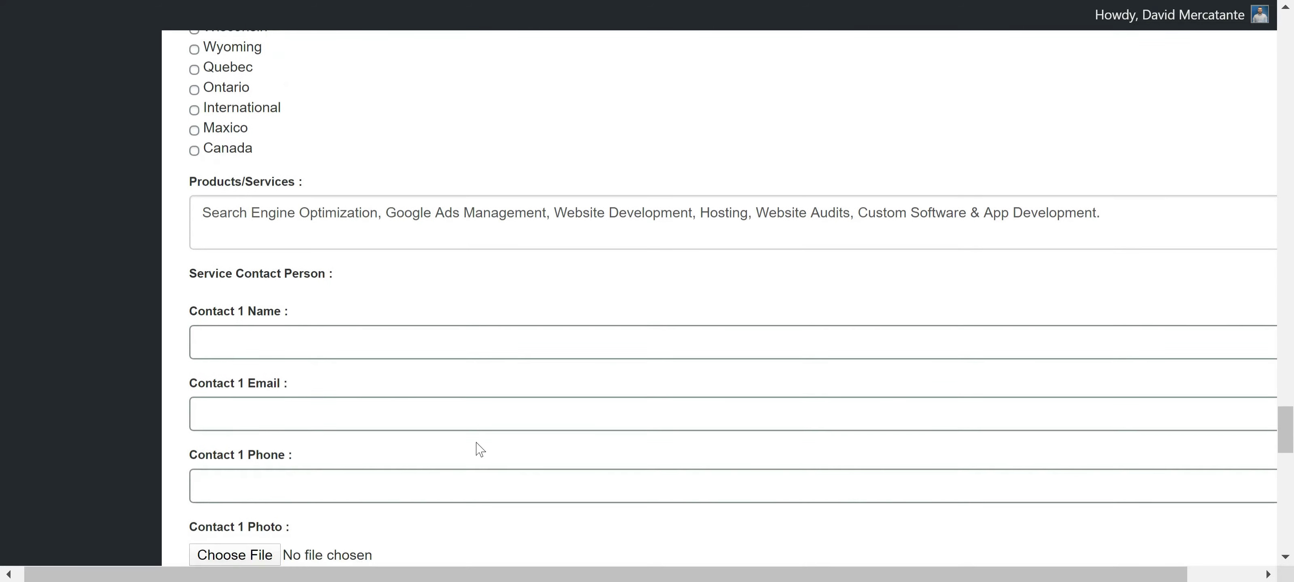
scroll(480, 449, "down", 1)
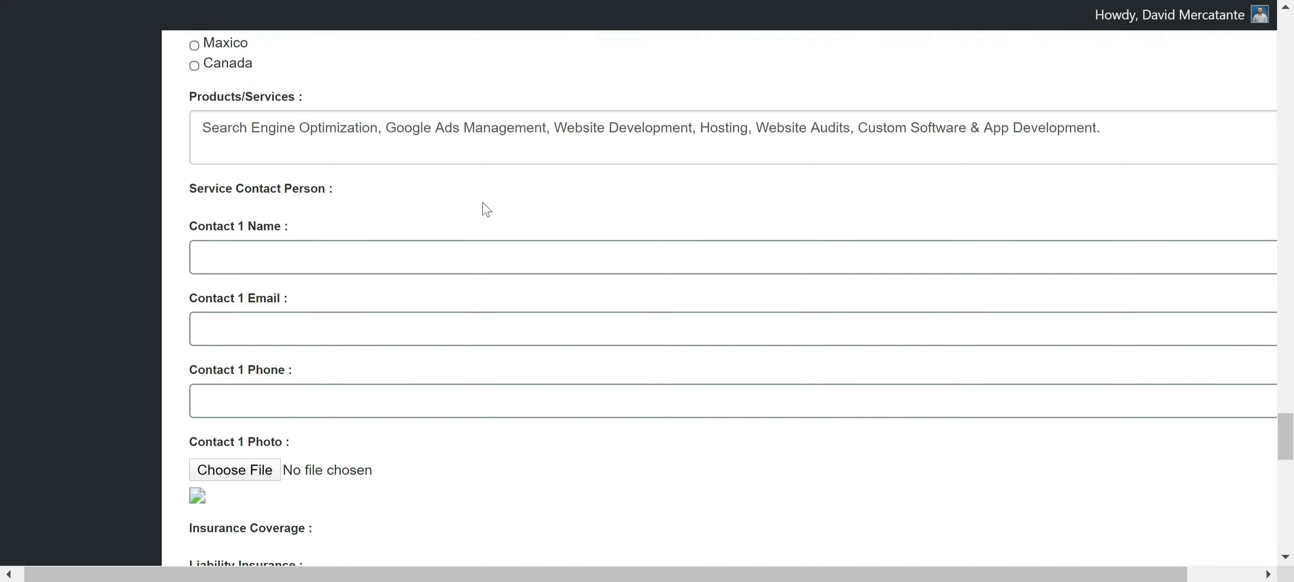
scroll(486, 209, "down", 1)
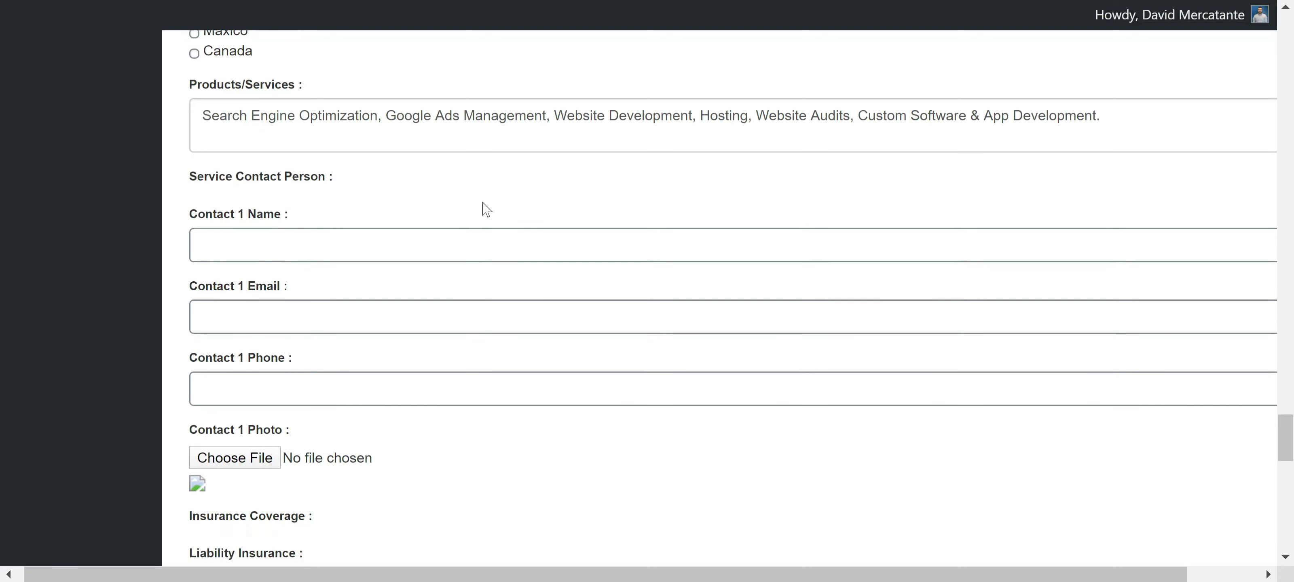
scroll(586, 243, "down", 1)
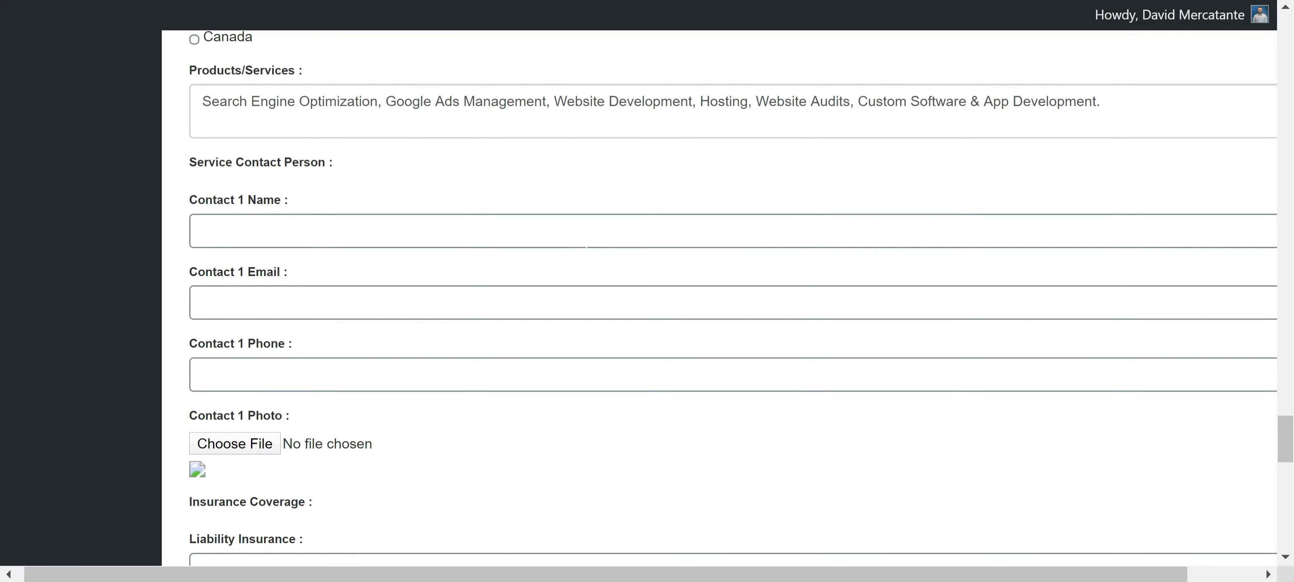
scroll(586, 243, "down", 1)
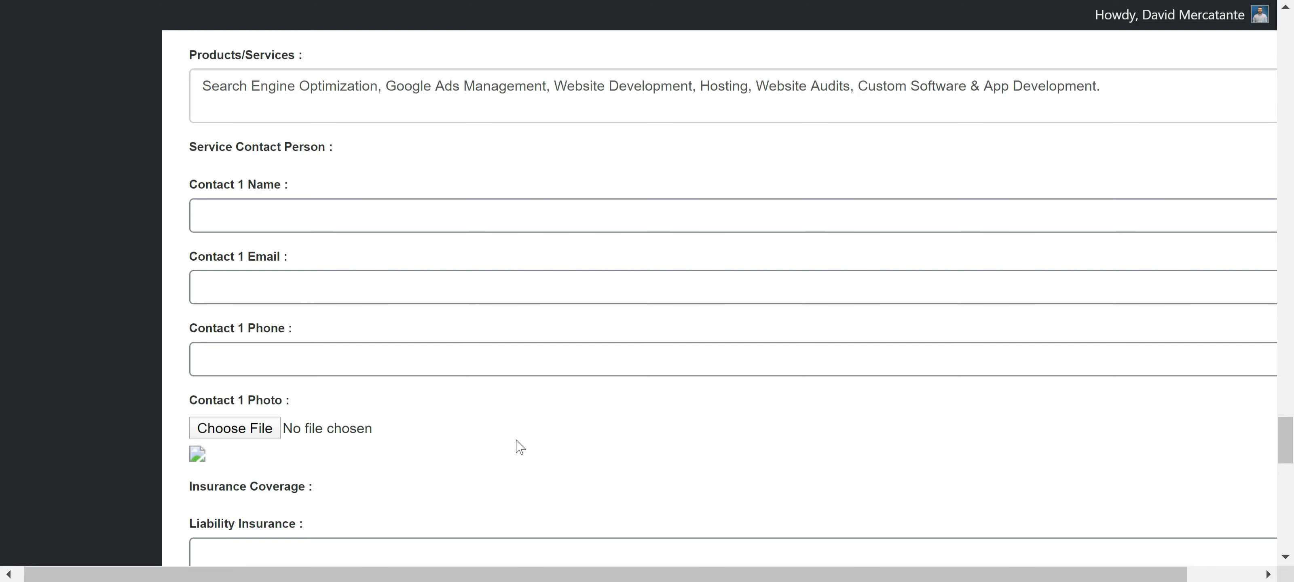
scroll(520, 448, "down", 1)
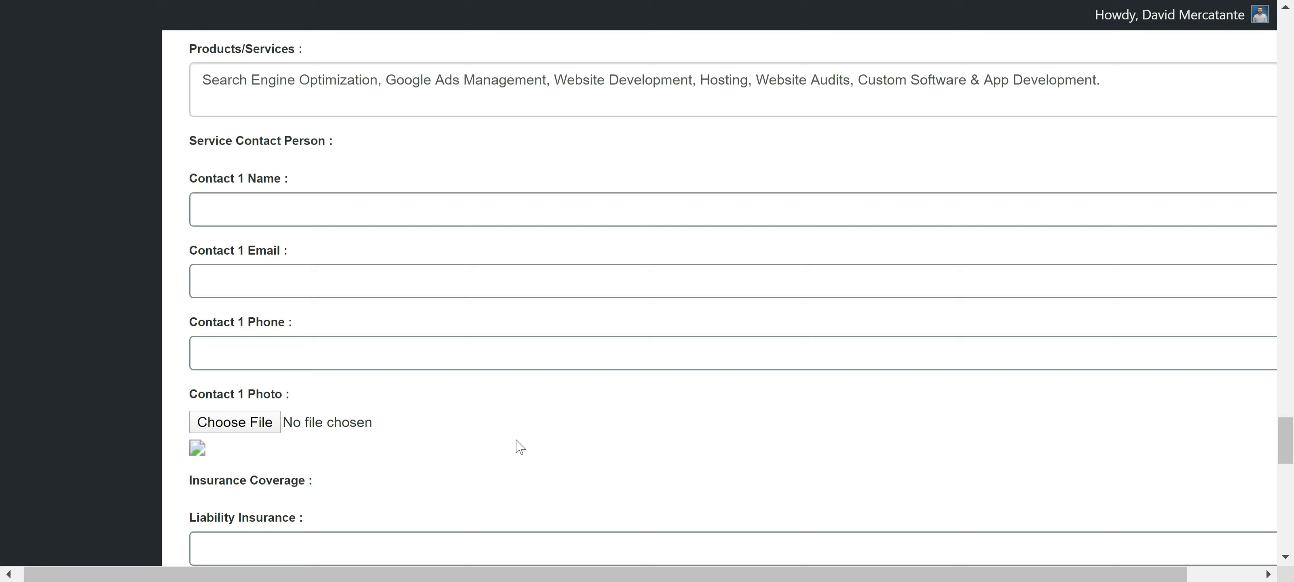
scroll(520, 447, "down", 2)
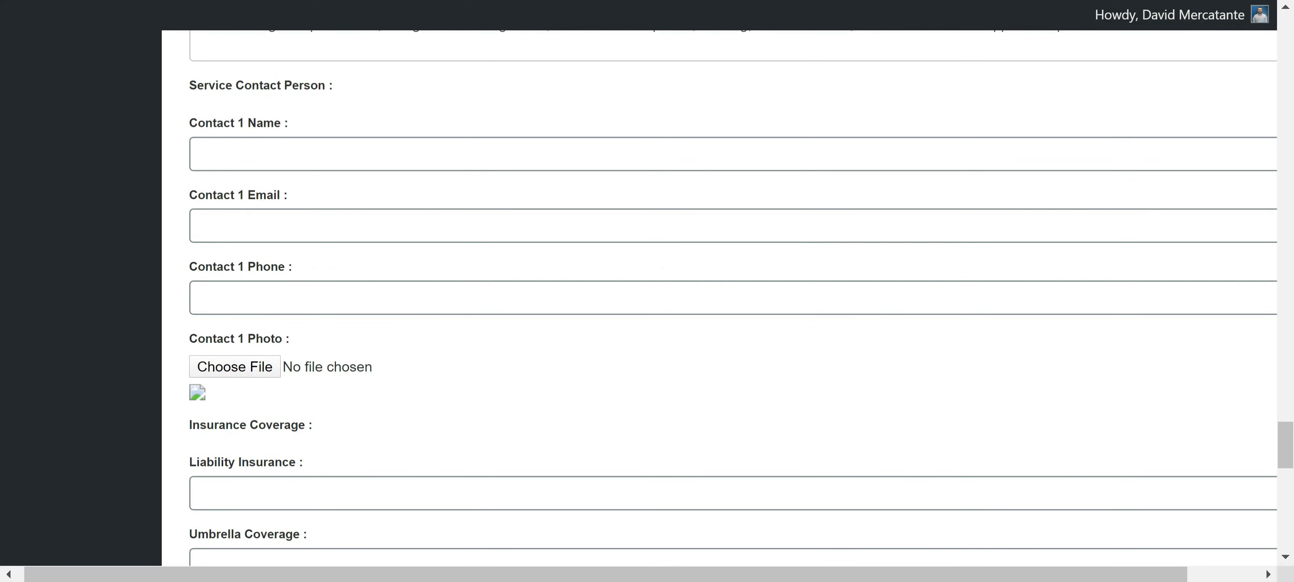
Check the empty Liability, Umbrella, Auto, Errors & Omissions and Installation Floater fields
scroll(462, 384, "down", 3)
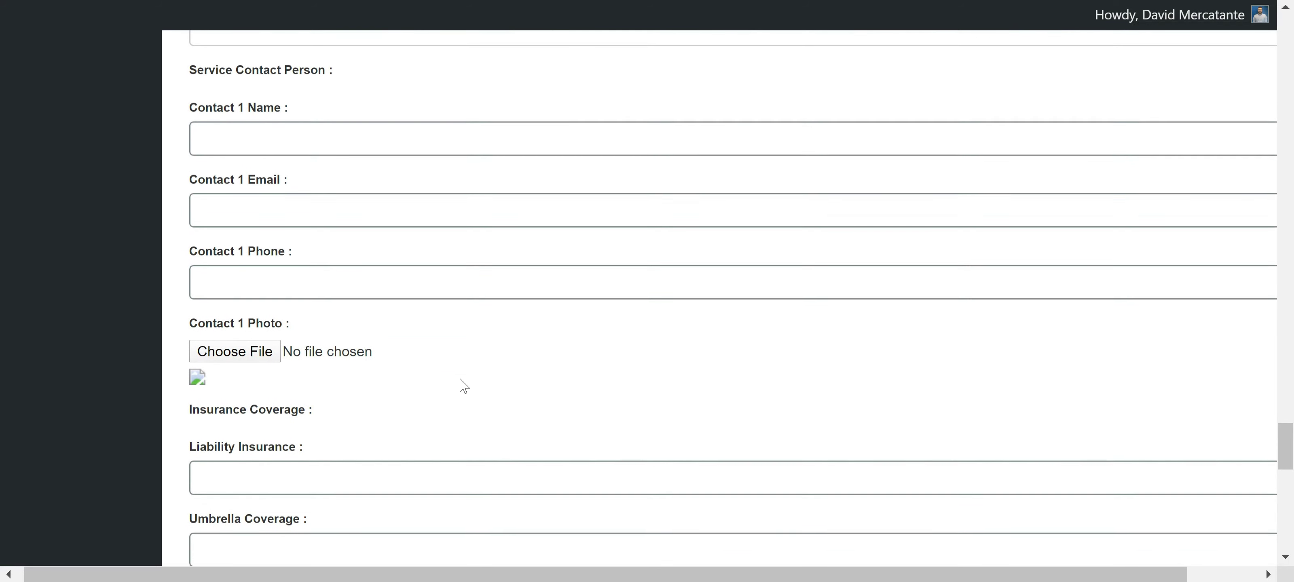
scroll(464, 386, "down", 5)
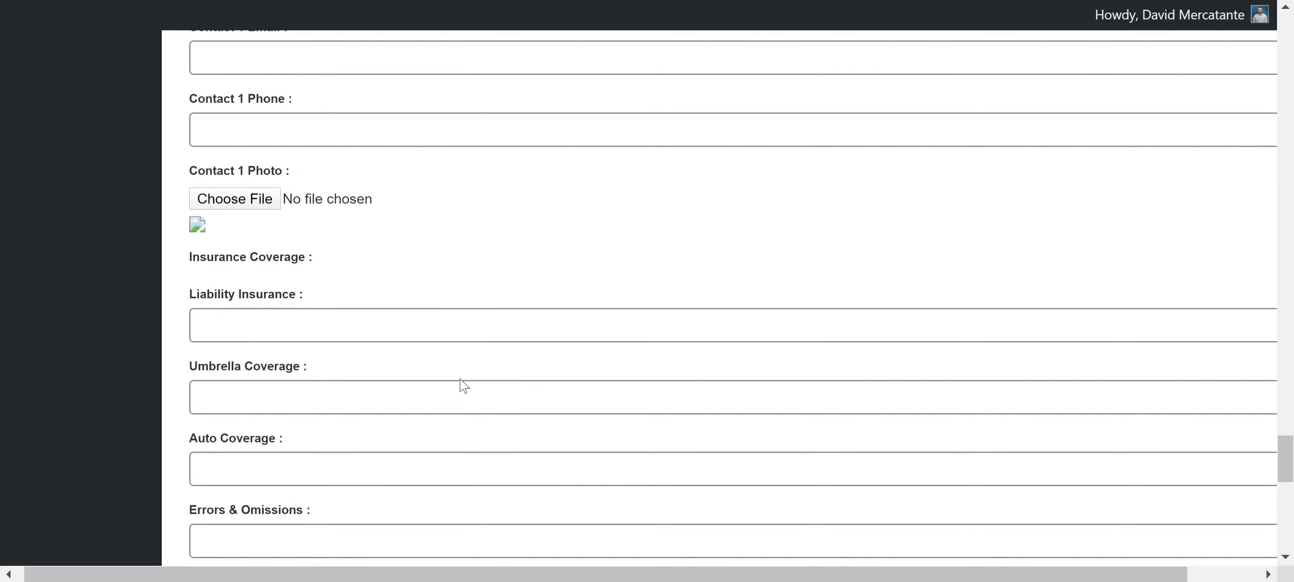
scroll(463, 386, "down", 2)
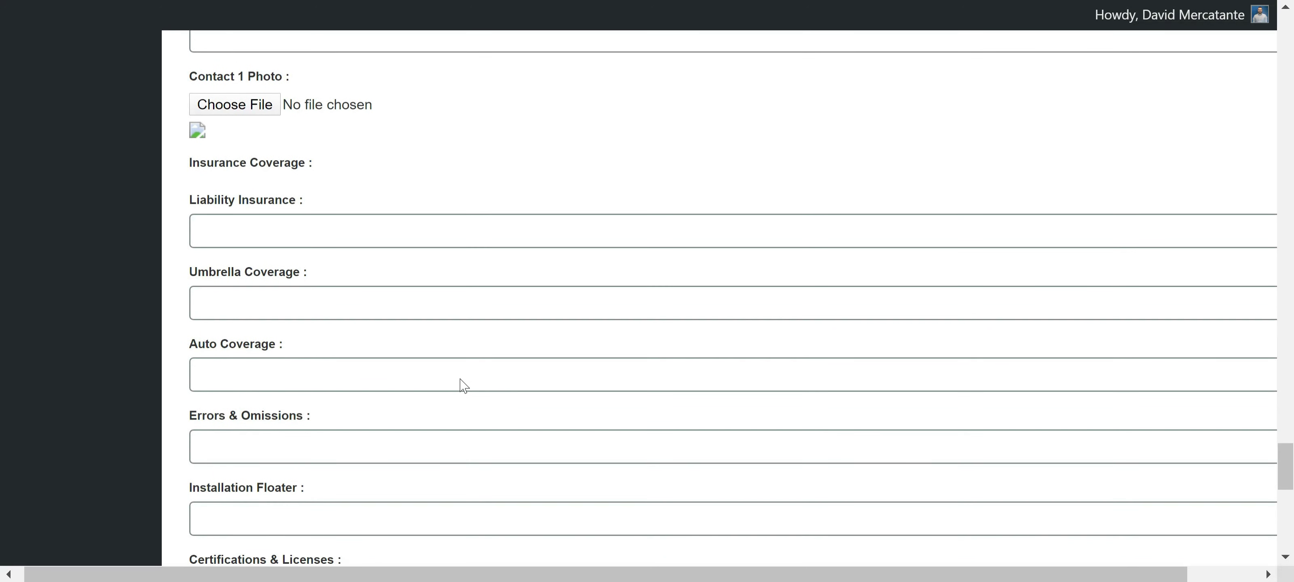
scroll(463, 386, "down", 1)
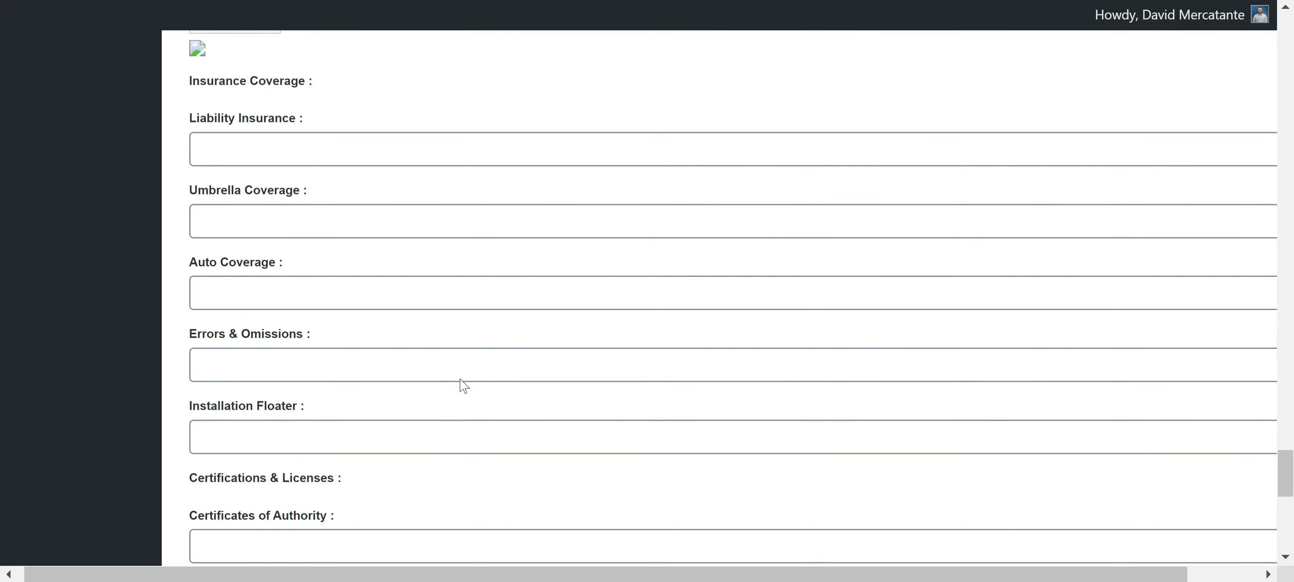
scroll(463, 386, "down", 1)
scroll(463, 385, "down", 1)
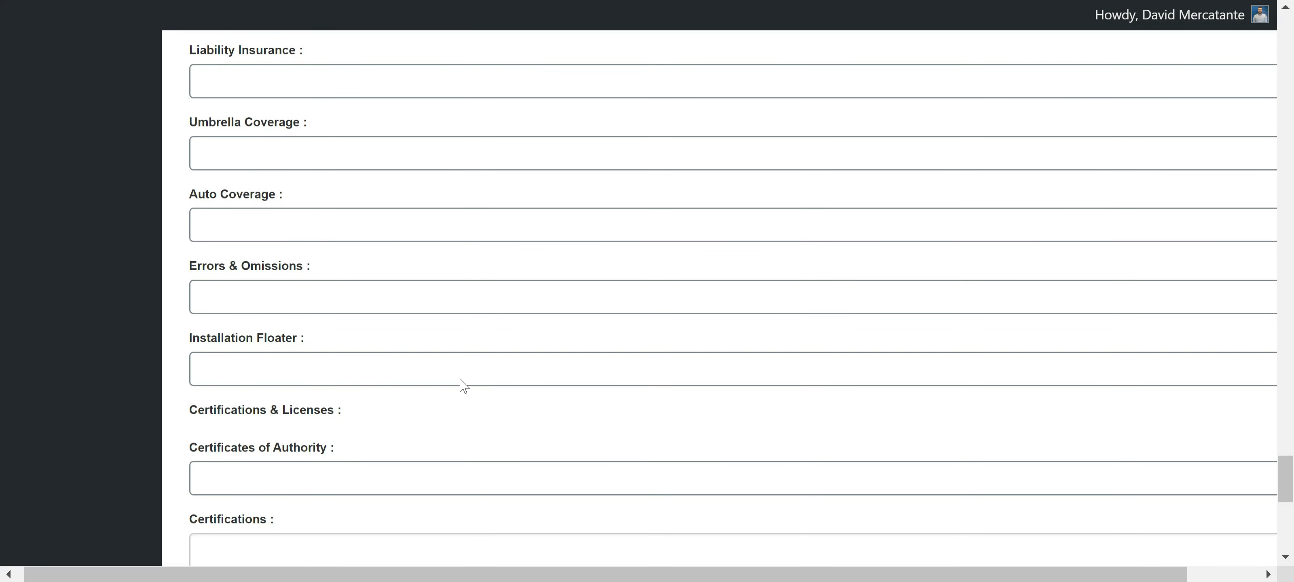
right_click(463, 385)
left_click(485, 407)
scroll(488, 412, "down", 1)
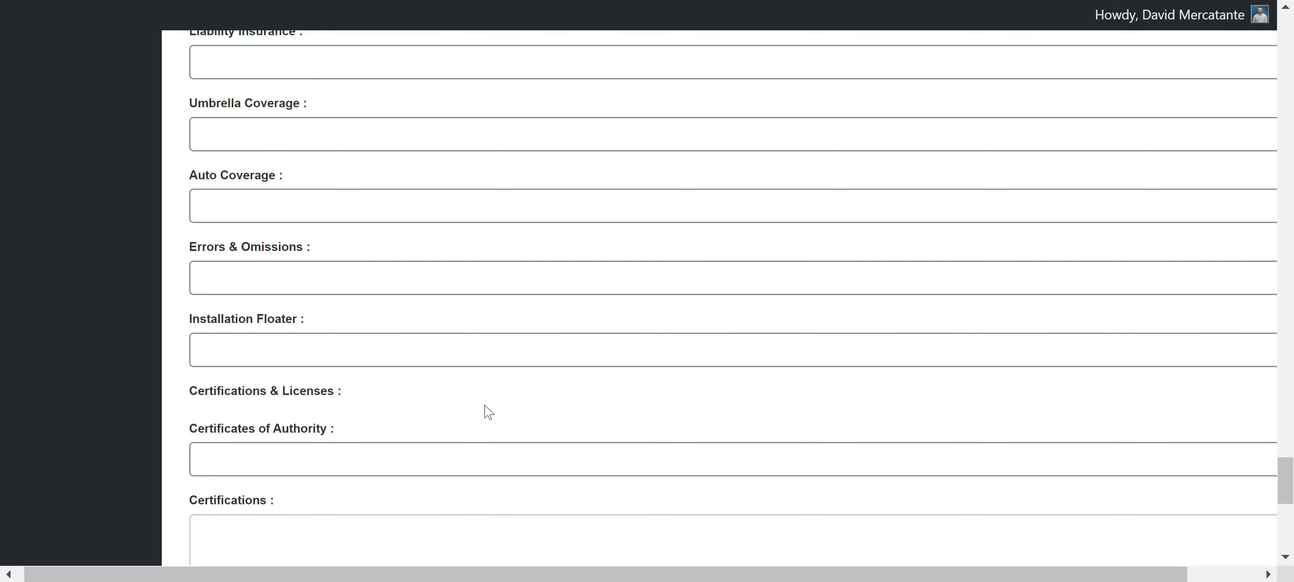
Scroll past blank Certifications & Licenses and unset Installation and SLA dropdowns to Submit
scroll(488, 412, "down", 1)
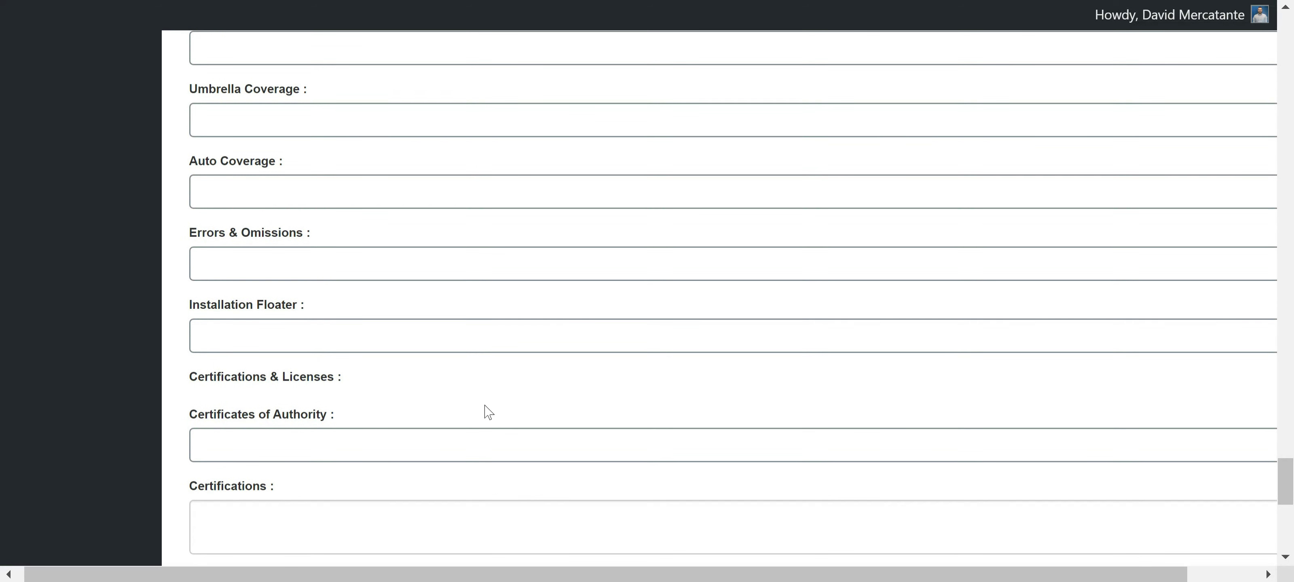
scroll(487, 412, "down", 1)
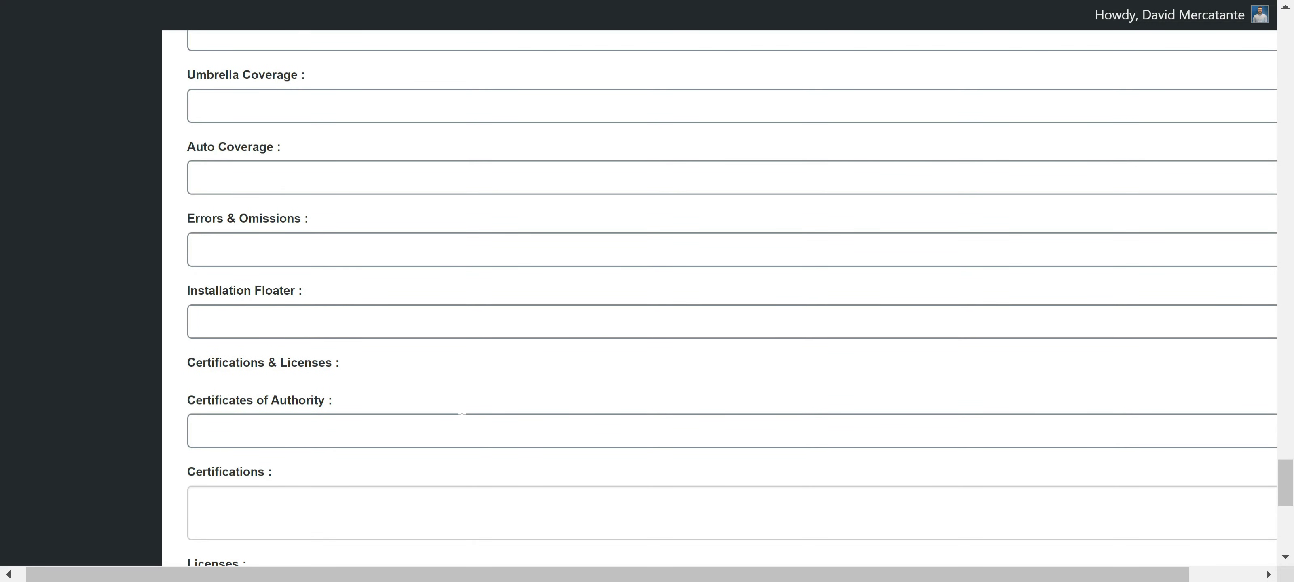
scroll(462, 413, "down", 3)
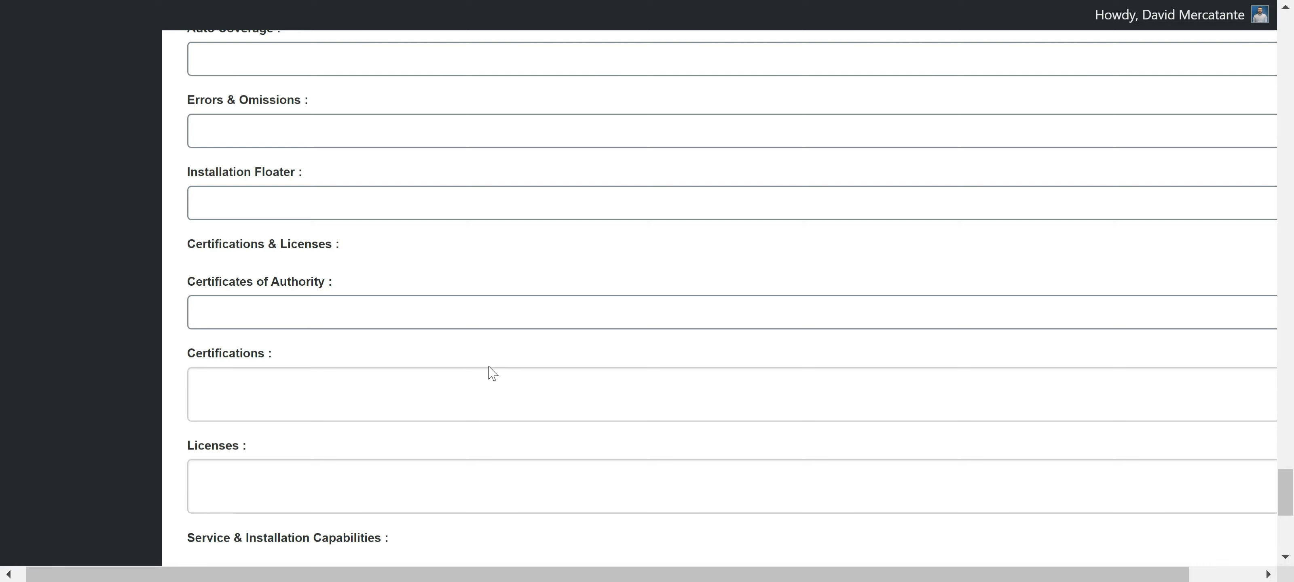
scroll(493, 374, "down", 4)
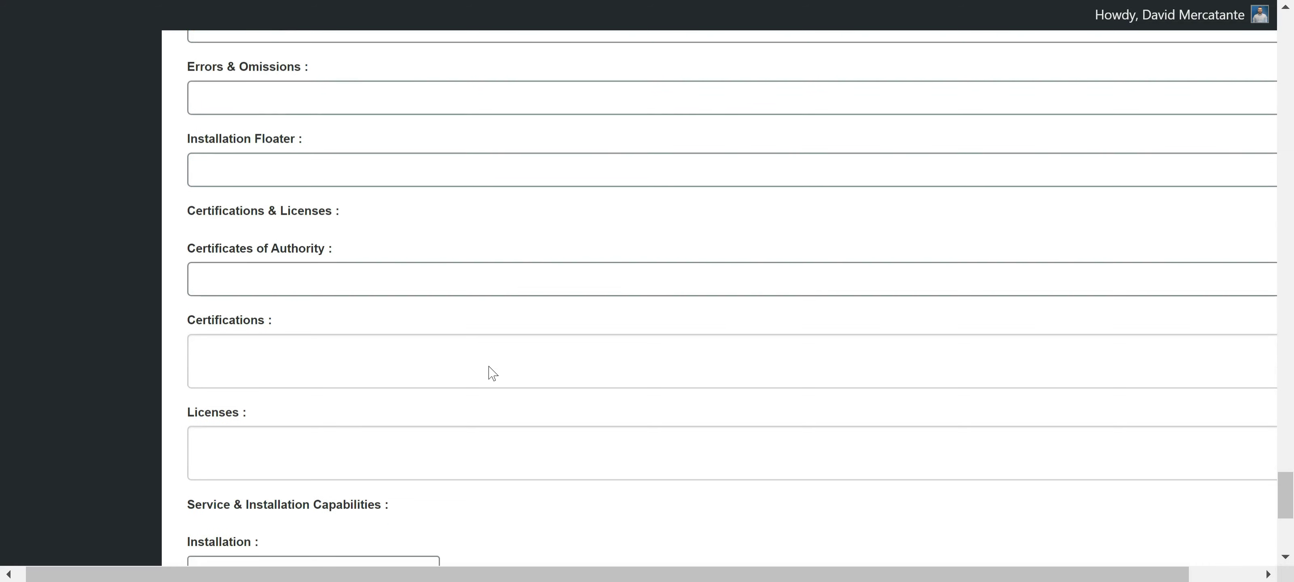
scroll(493, 374, "down", 3)
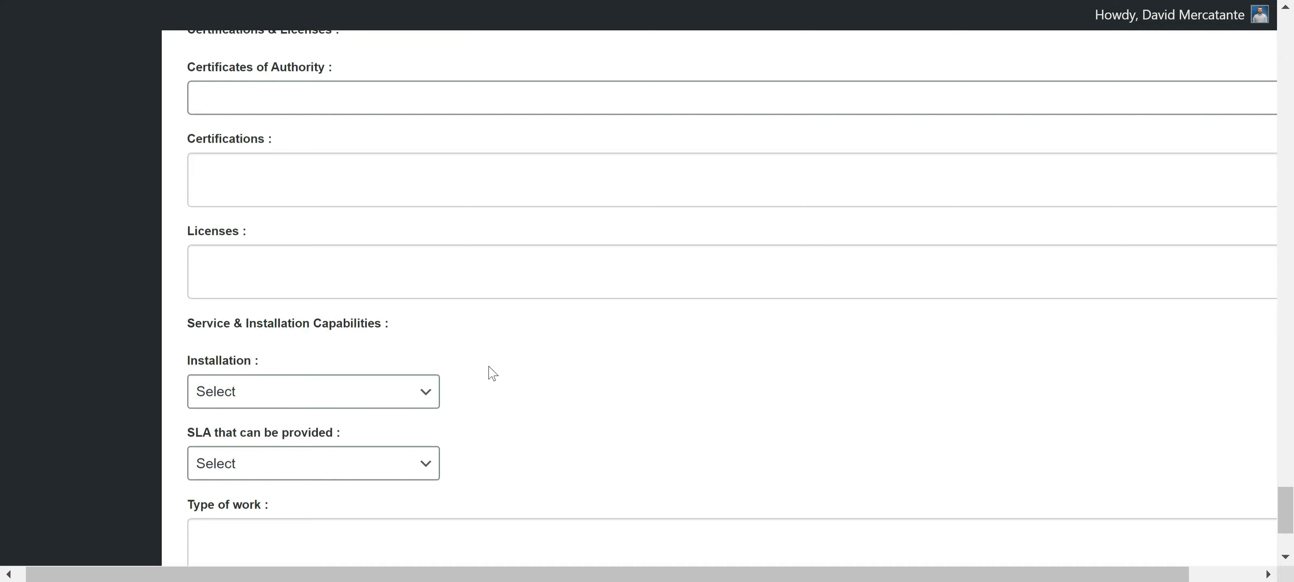